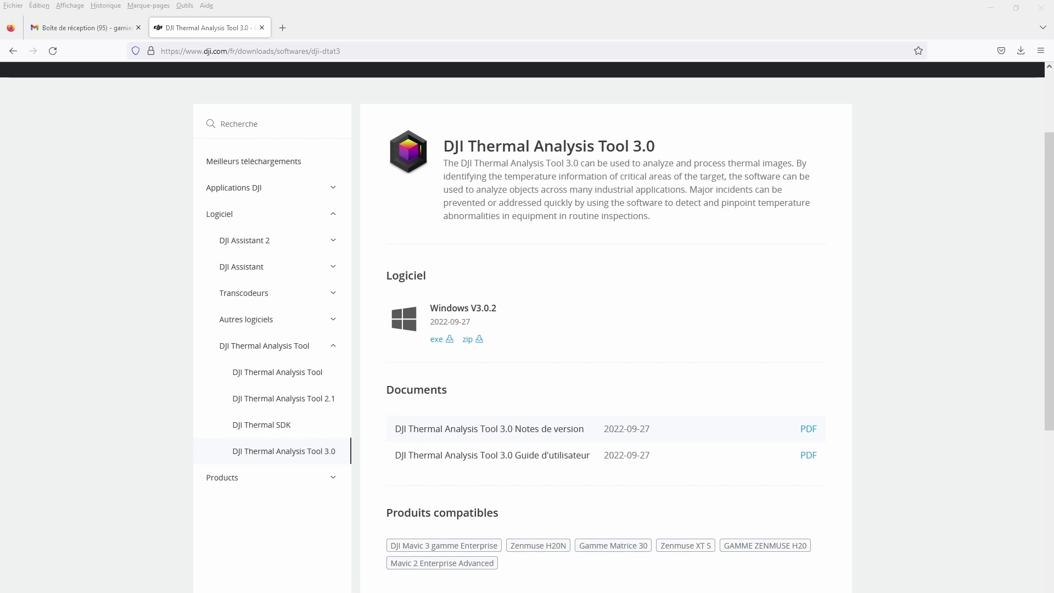
Switch from the DJI download page to DJI Thermal Analysis Tool 3 and maximize its window
left_click(239, 56)
left_click(933, 384)
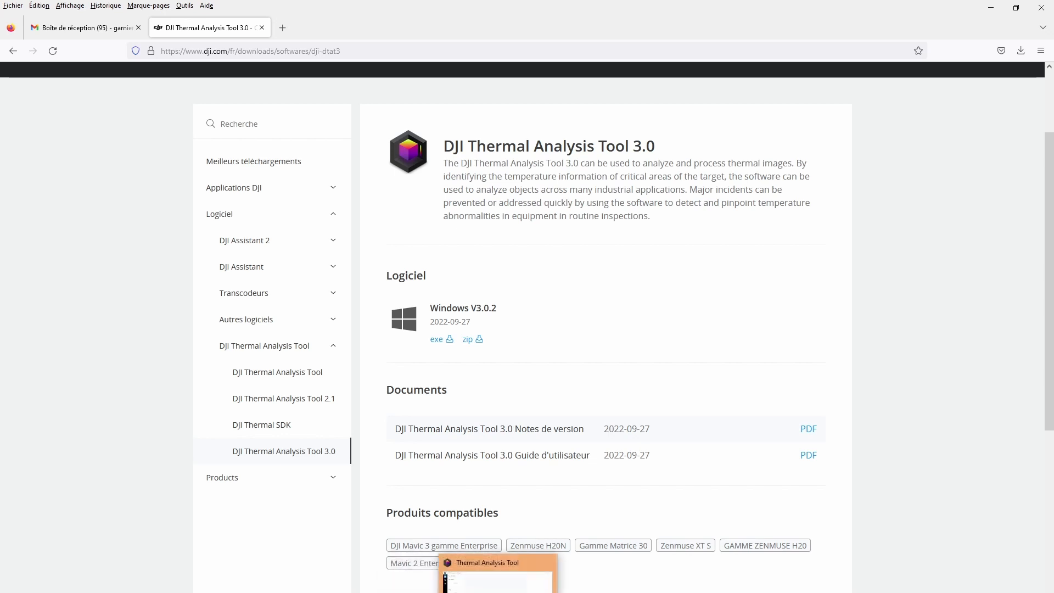
left_click(498, 577)
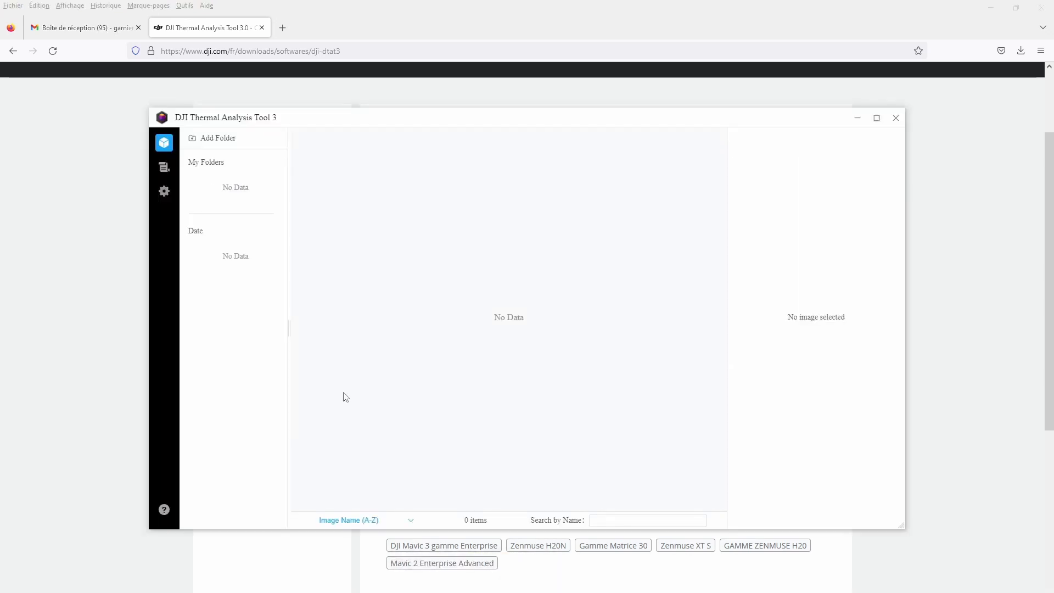
left_click(876, 118)
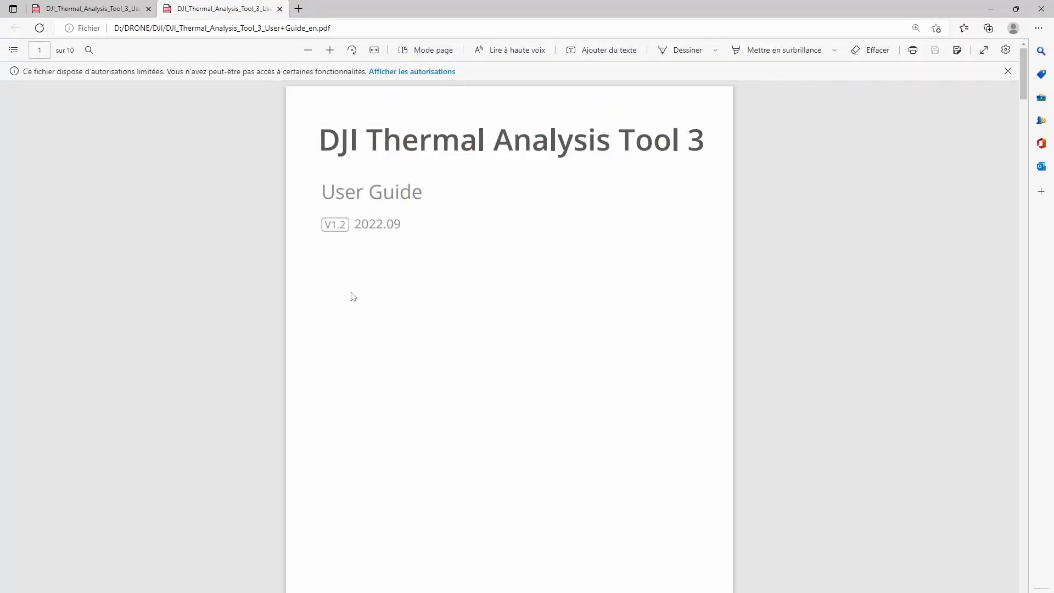
Skim the DJI Thermal Analysis Tool 3 user guide for its tool, palette and parameter descriptions, and minimize it
scroll(556, 318, "down", 12)
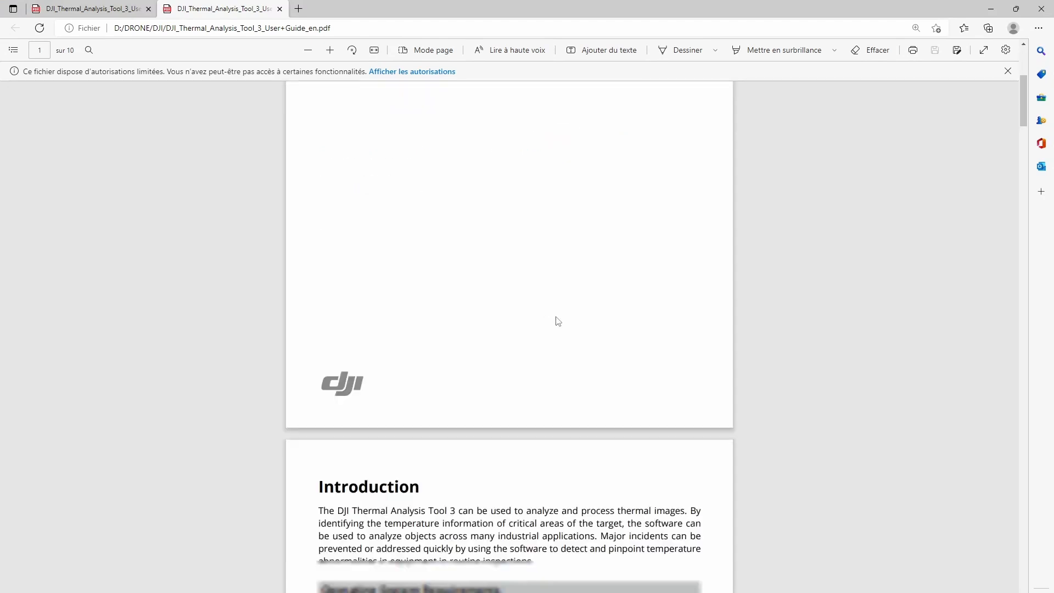
scroll(558, 320, "down", 12)
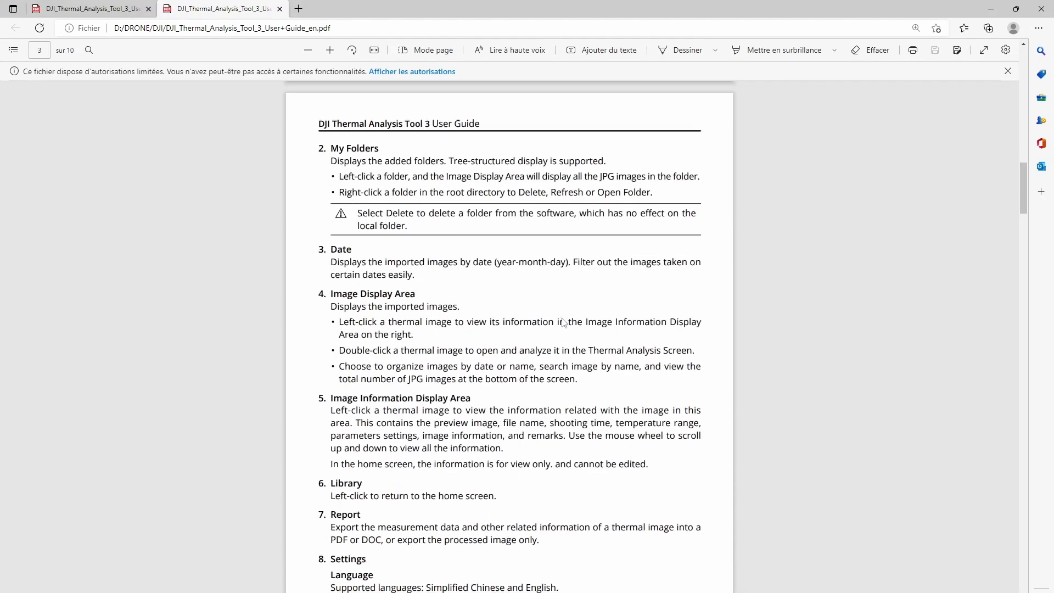
scroll(563, 321, "down", 15)
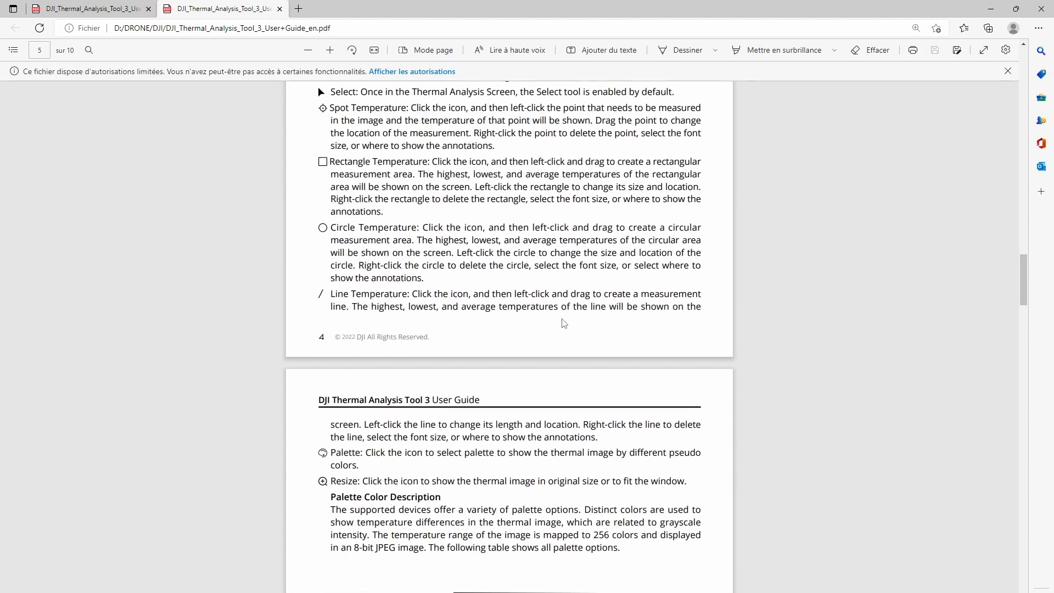
scroll(564, 323, "down", 10)
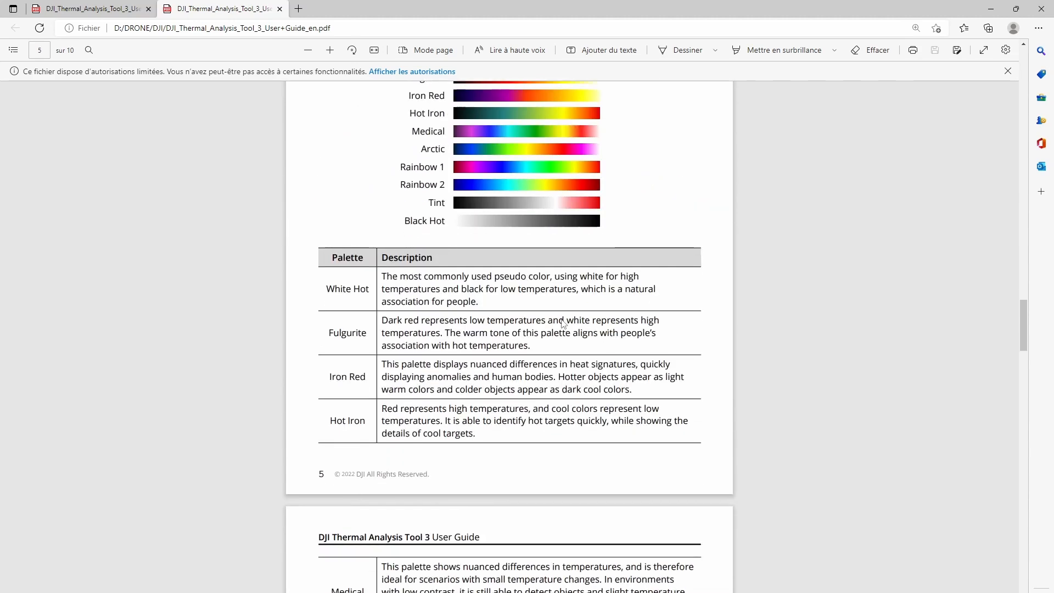
scroll(564, 324, "down", 15)
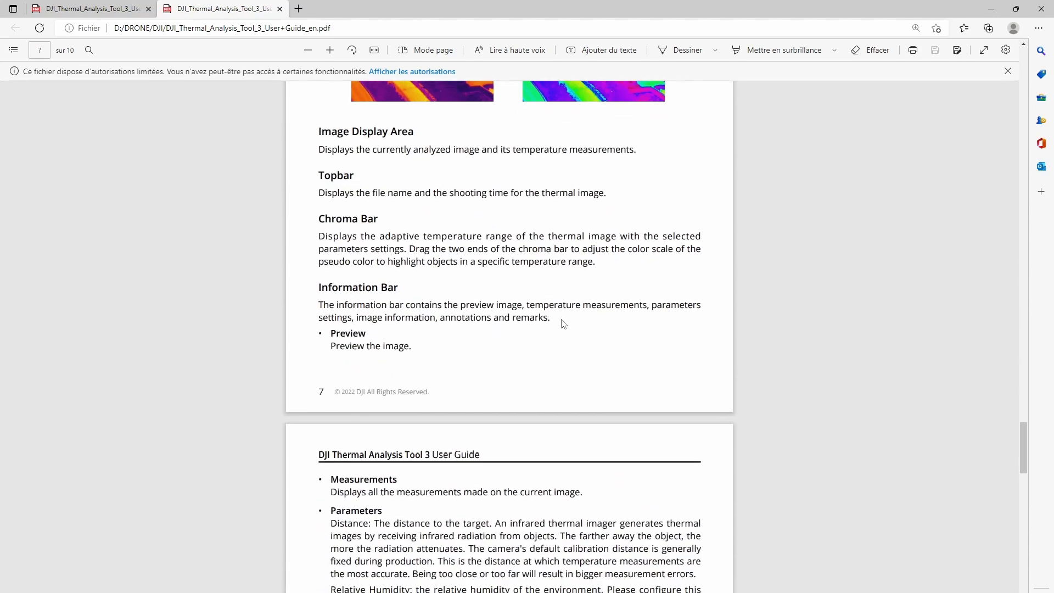
scroll(562, 324, "down", 15)
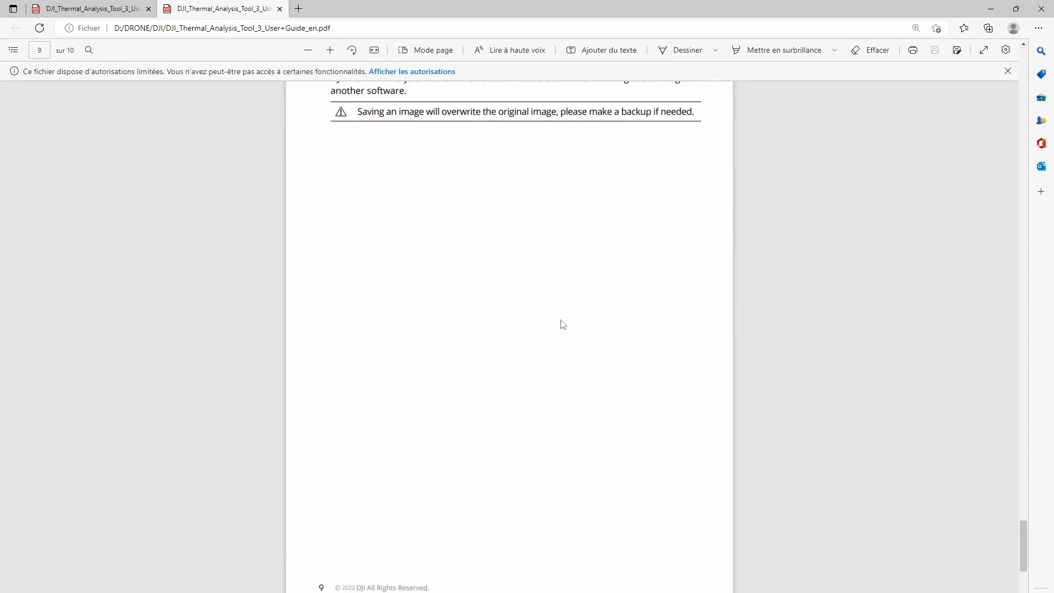
scroll(562, 323, "down", 5)
scroll(562, 324, "up", 15)
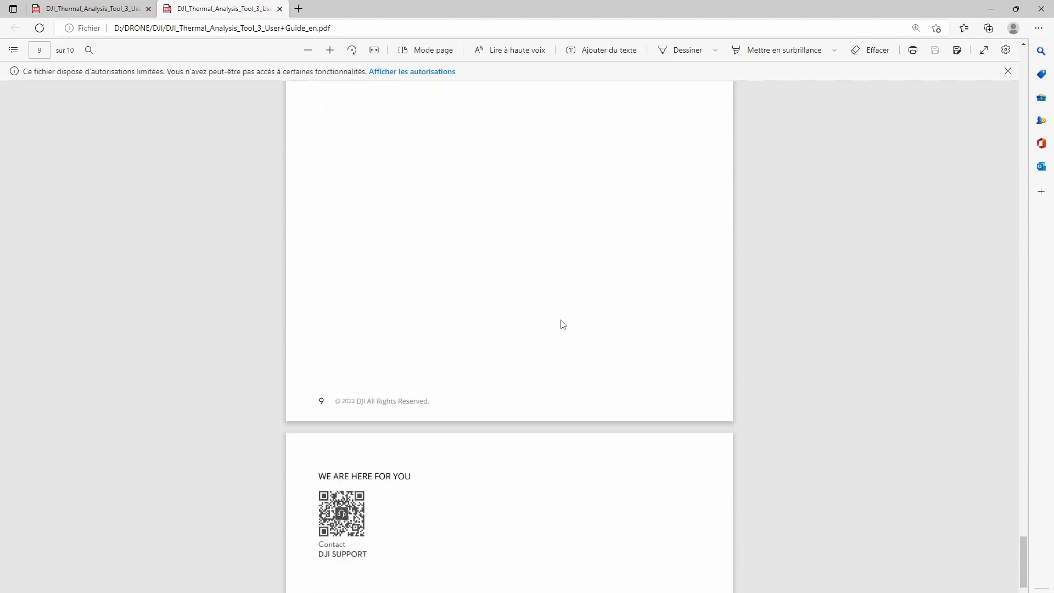
scroll(562, 324, "up", 20)
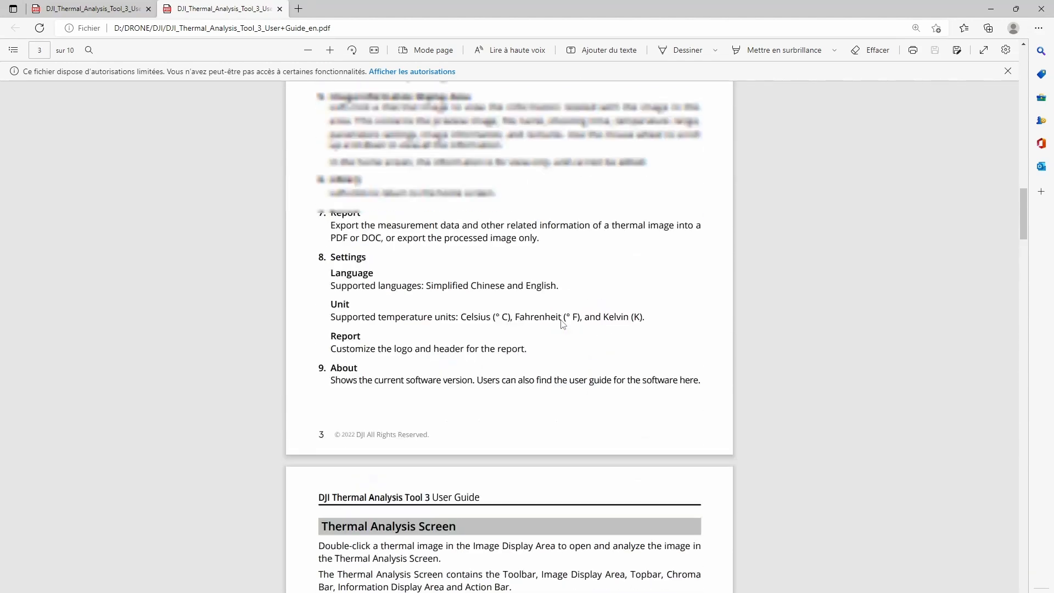
scroll(561, 322, "up", 10)
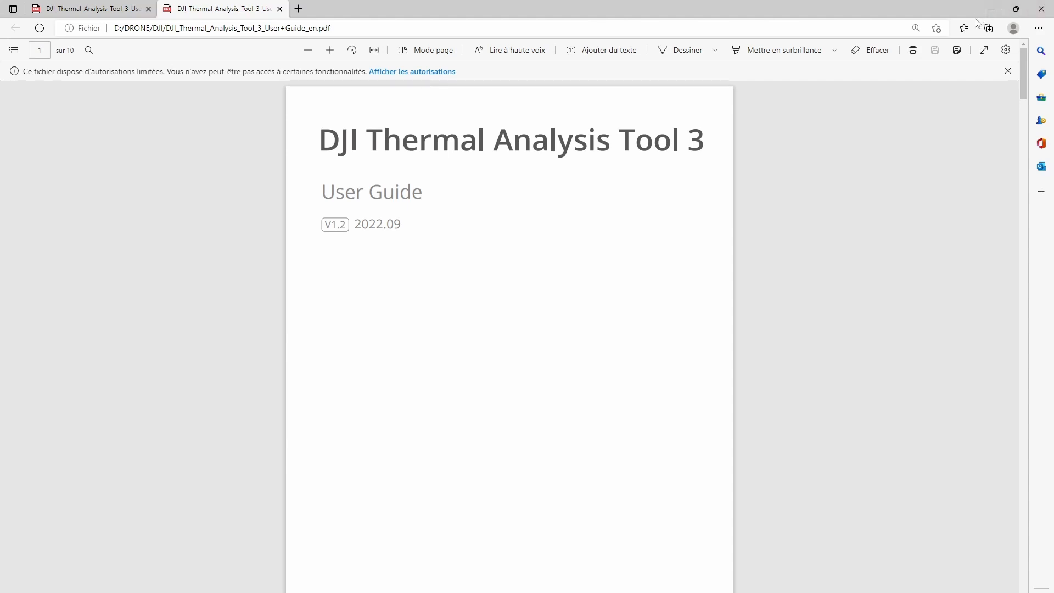
left_click(992, 14)
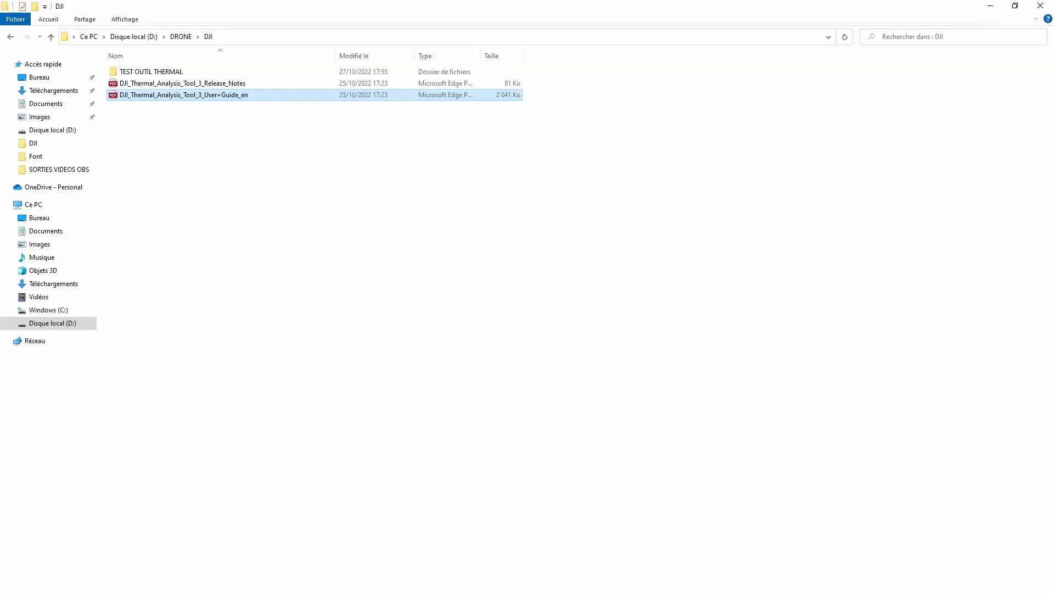
Switch back to DJI Thermal Analysis Tool 3, review the language and unit settings, and save "Mon Header" as the default report header
key("alt+Tab")
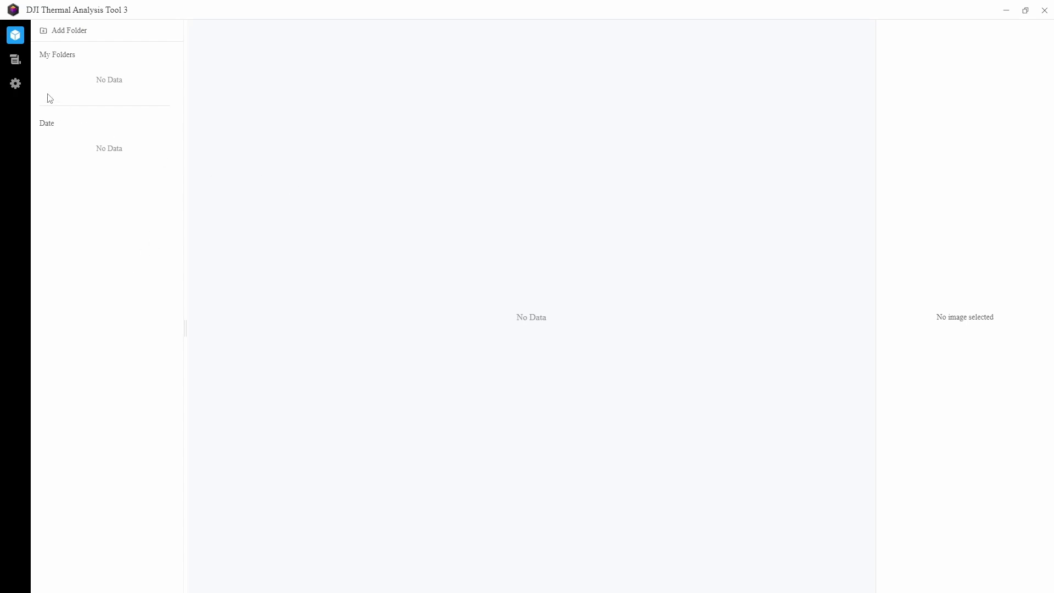
left_click(15, 87)
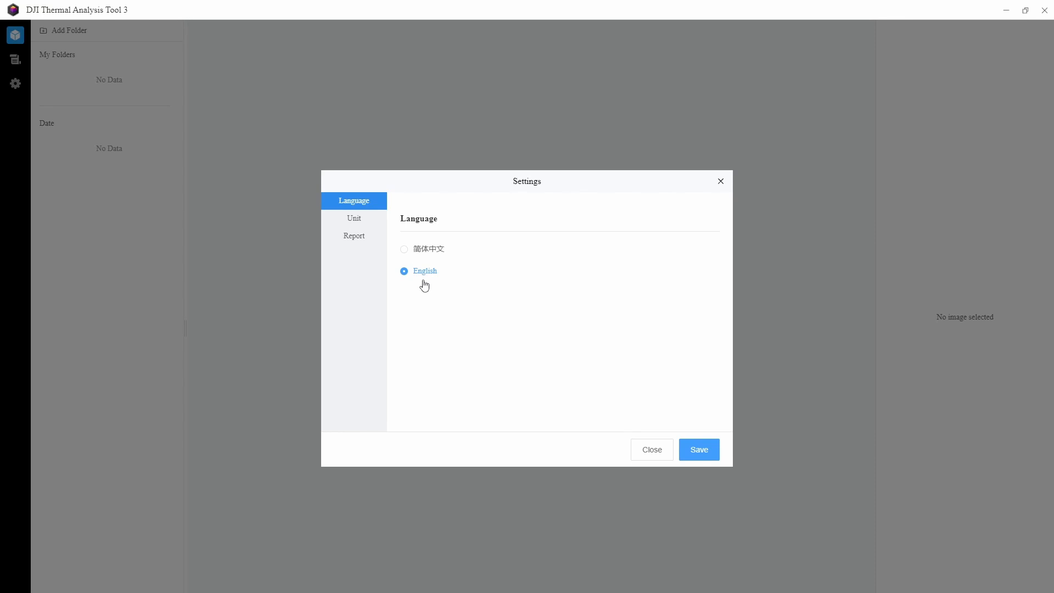
left_click(343, 223)
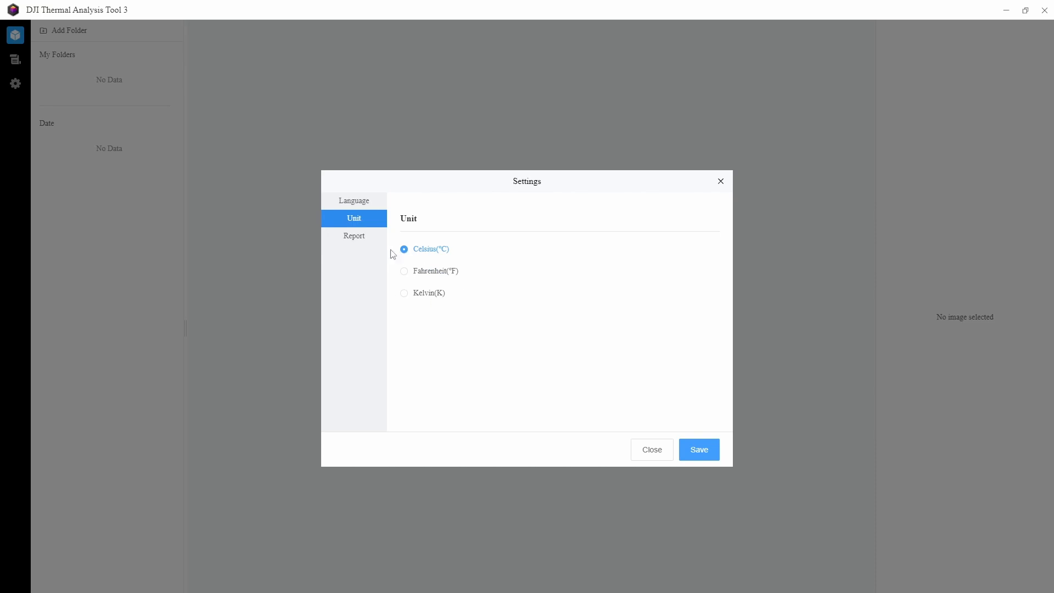
left_click(355, 237)
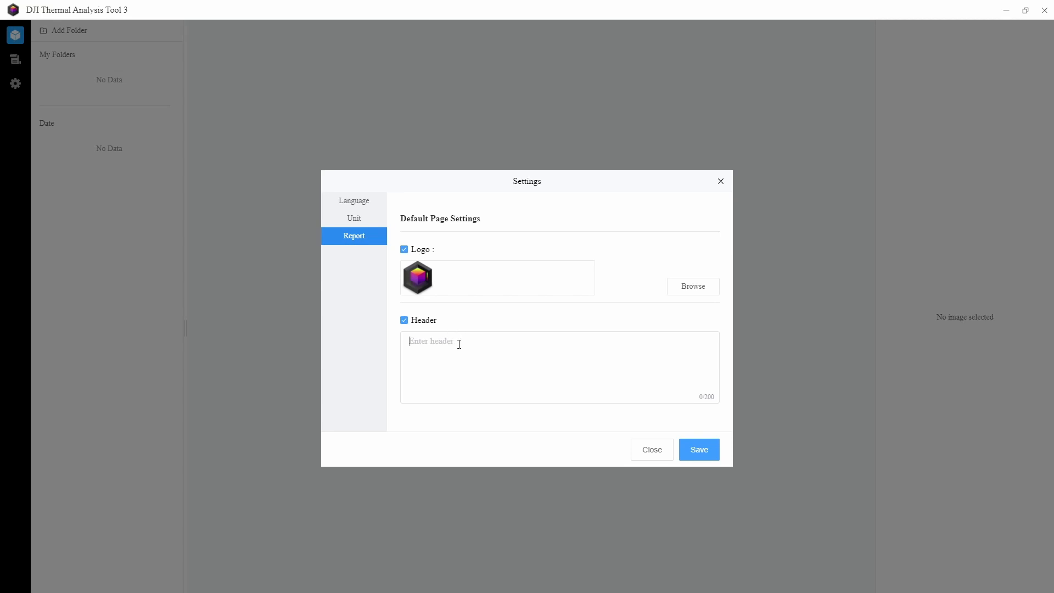
type("Mon Header")
left_click(699, 450)
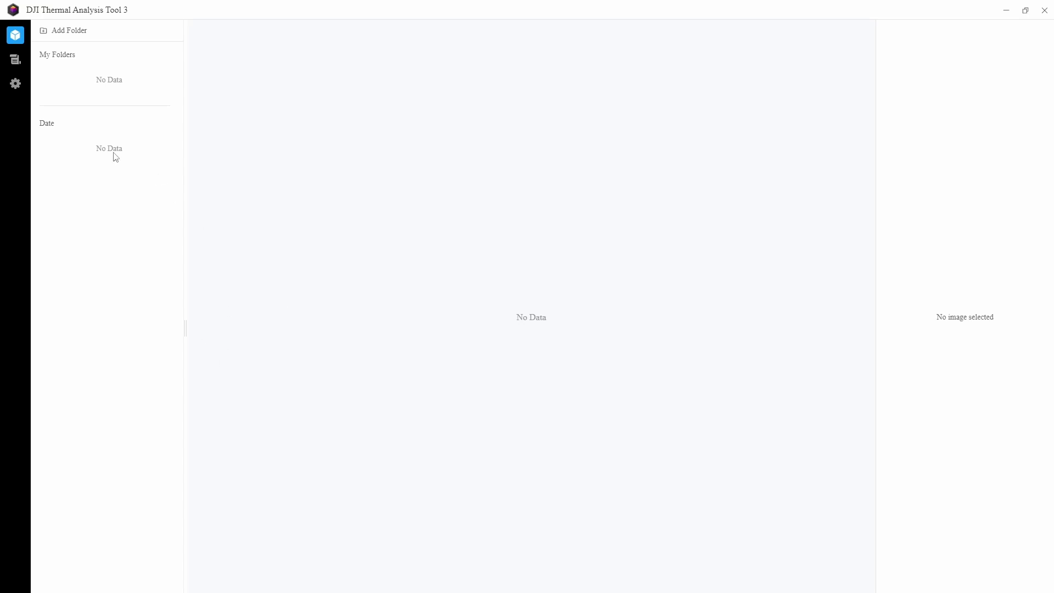
Add the folder D:\DRONE\DJI\TEST OUTIL THERMAL to the library and display its images
left_click(68, 32)
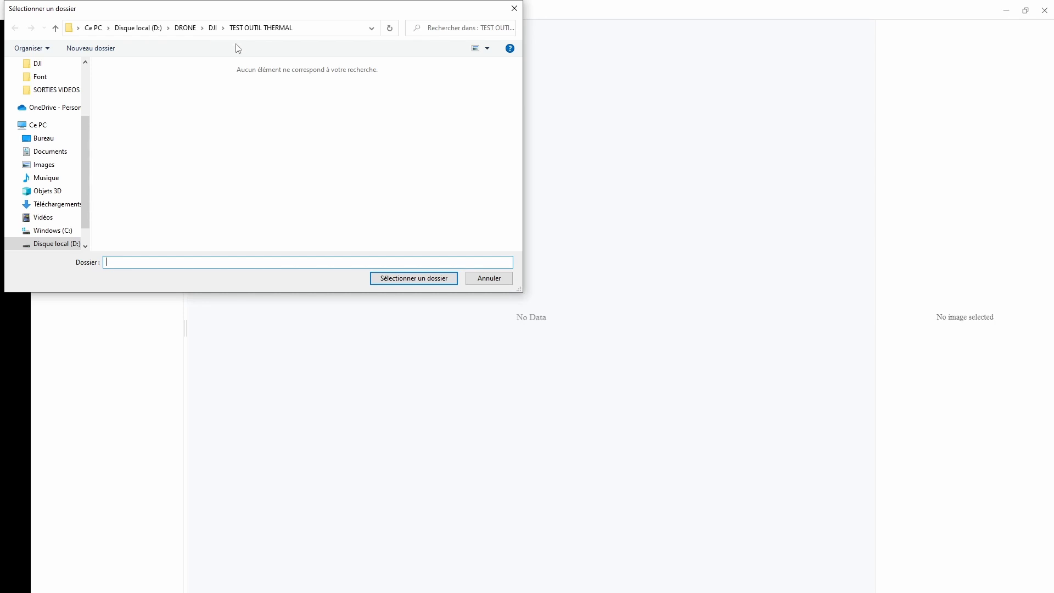
left_click(404, 281)
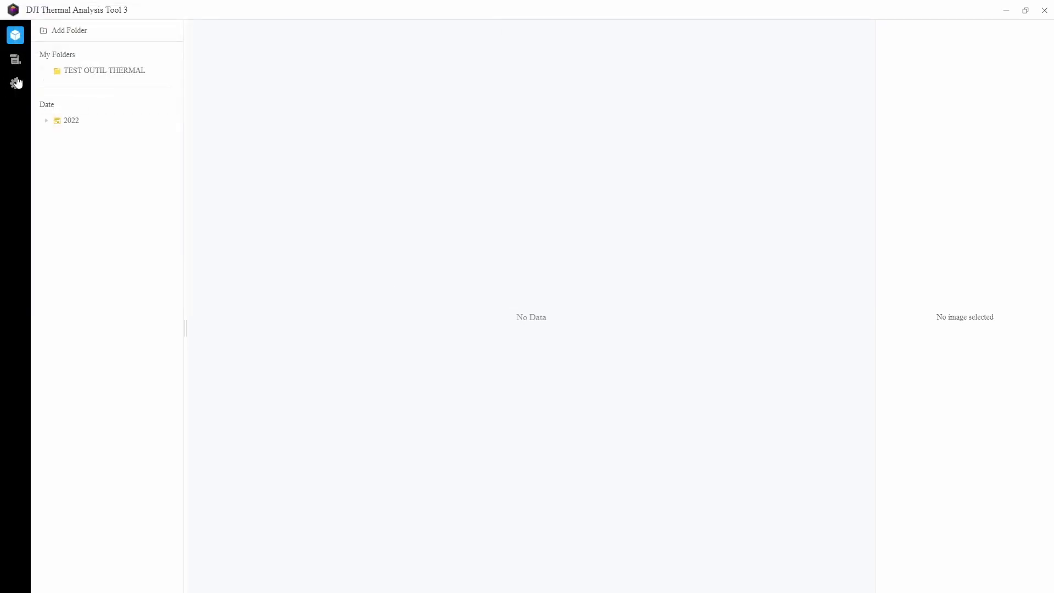
left_click(93, 72)
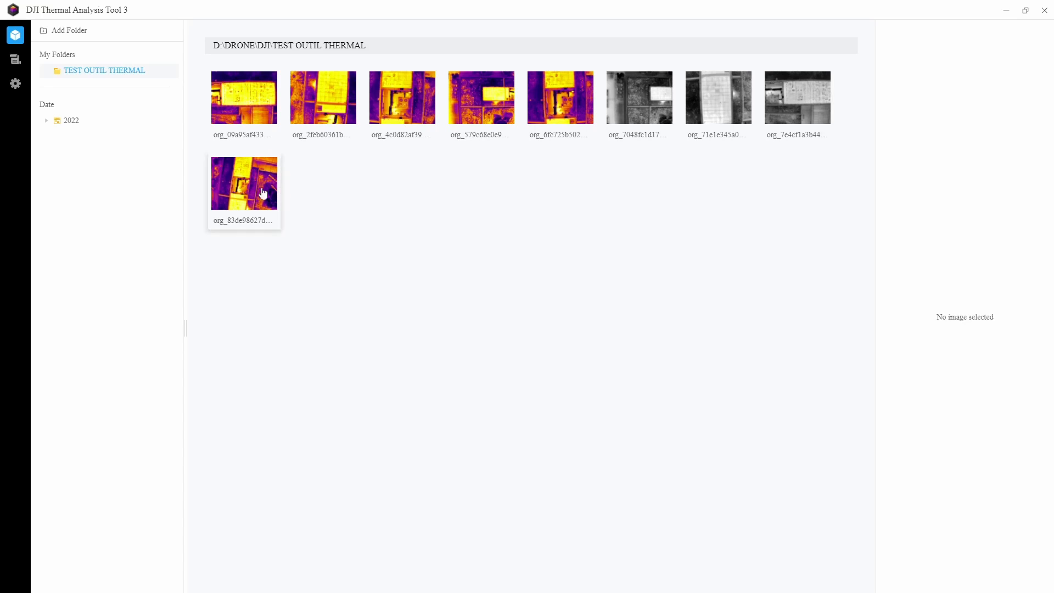
Filter the imported images by the date 2022
left_click(45, 122)
left_click(88, 124)
left_click(46, 124)
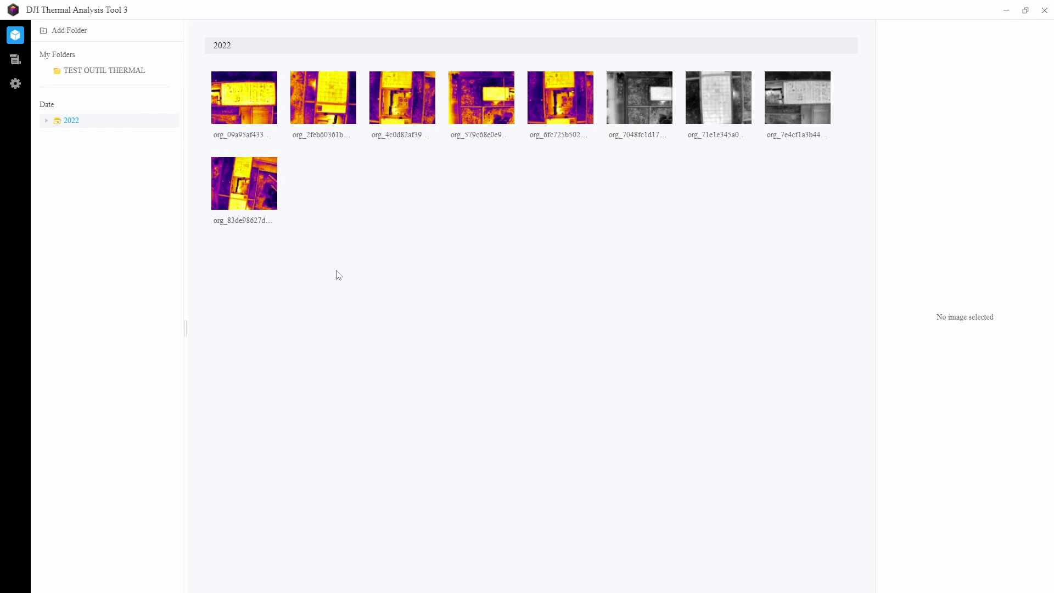
Open the first image, org_09a95af4334d8b77_1665218056000.jpg, to examine its thermal measurements, and close it
left_click(238, 103)
double_click(239, 103)
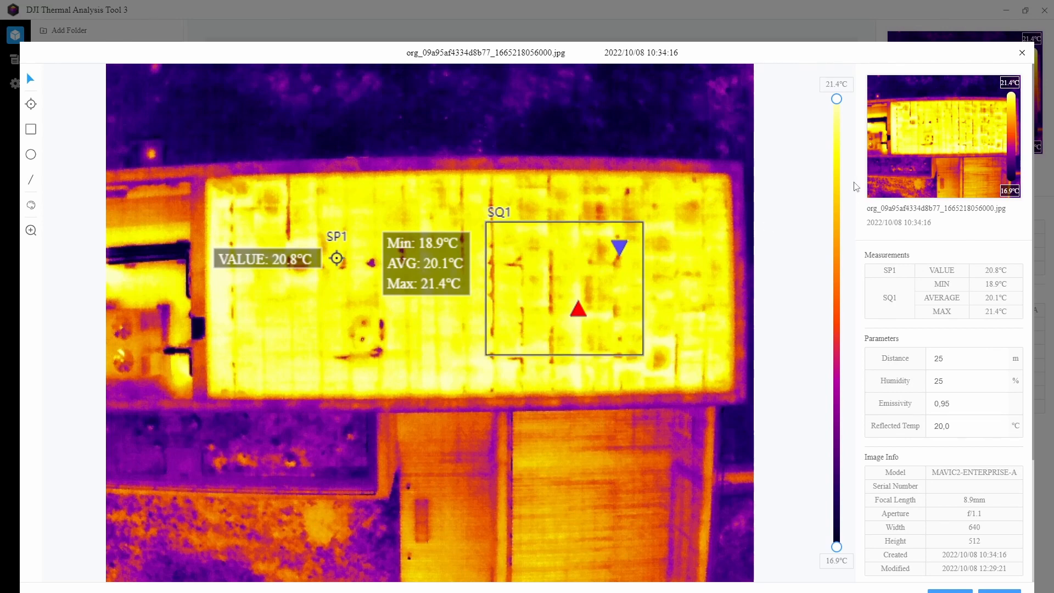
left_click(999, 591)
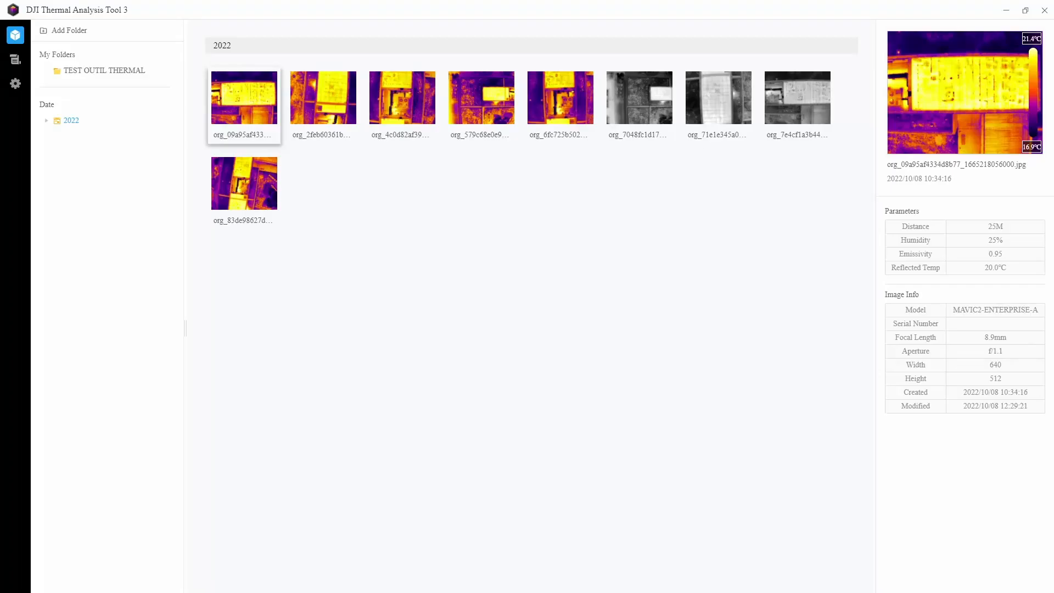
Open org_4c0d82af39485059_1665218154000.jpg for analysis and delete the SQ1 rectangle measurement
left_click(392, 107)
double_click(392, 107)
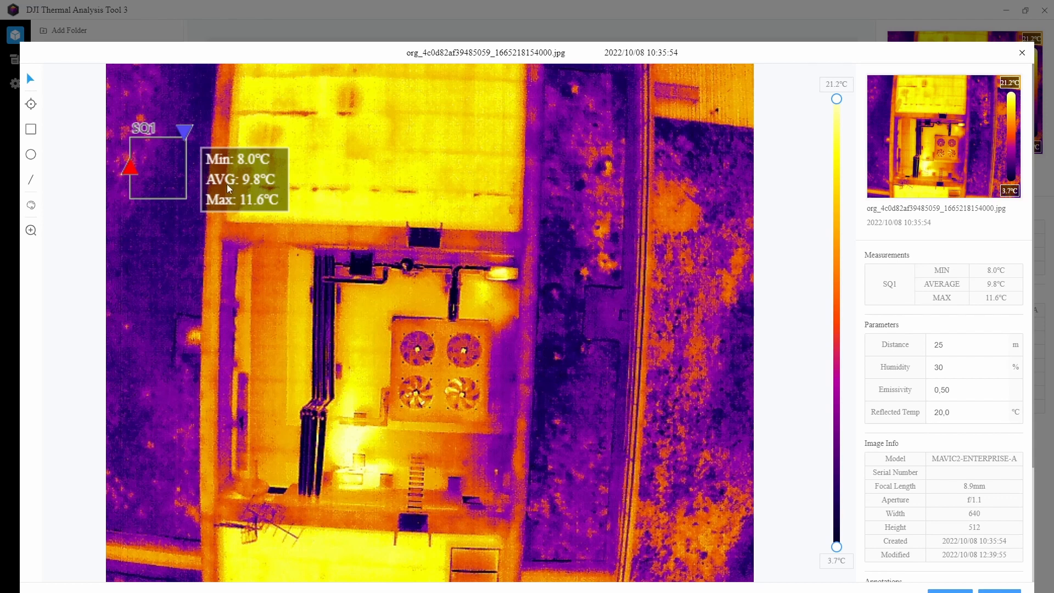
right_click(160, 161)
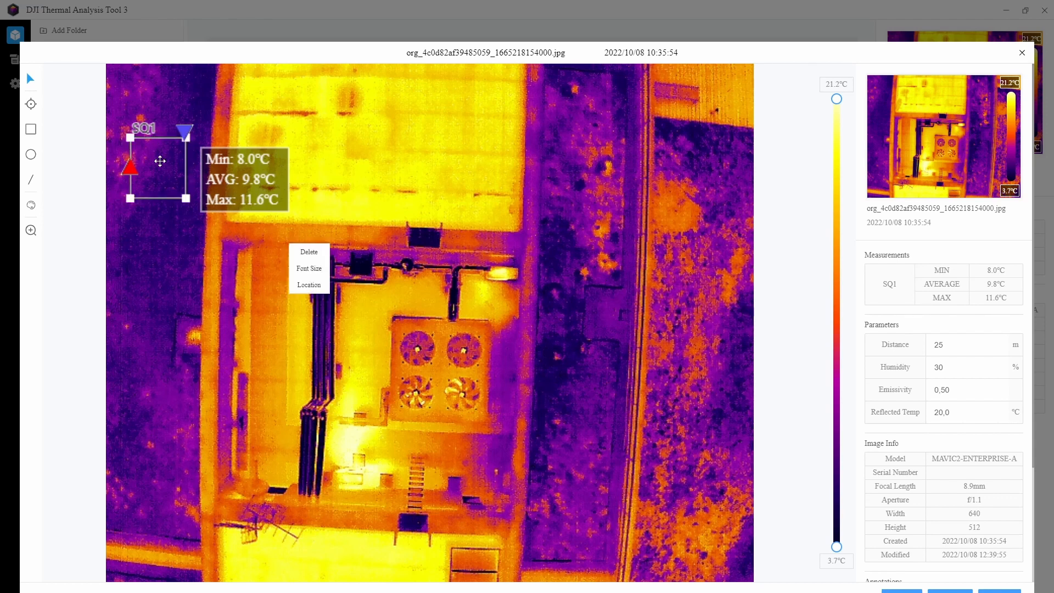
left_click(315, 253)
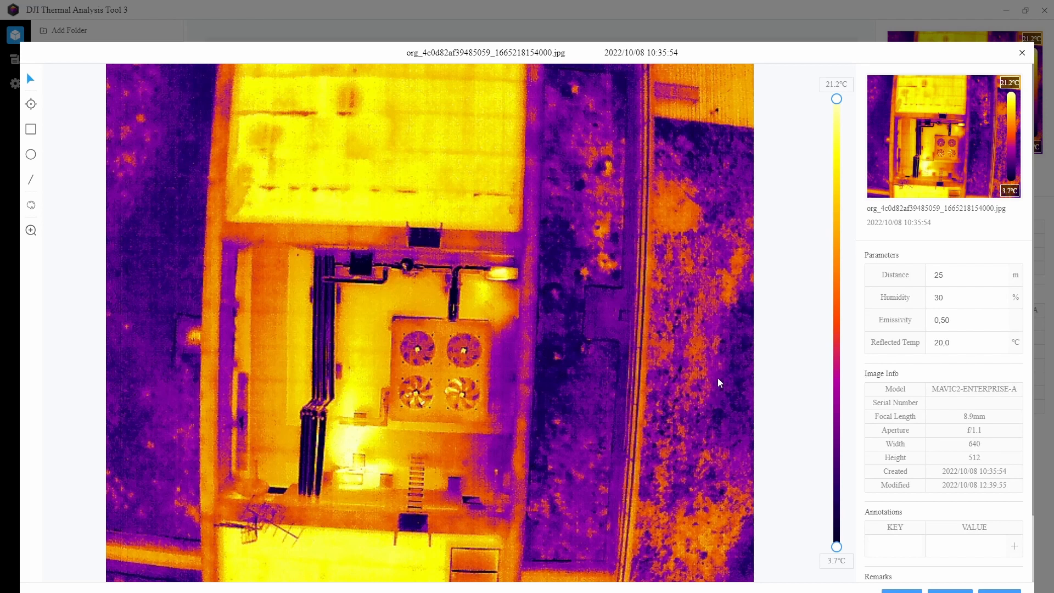
Narrow the thermal image's colour scale to a range of 9.3 °C to 12.3 °C
mouse_move(836, 547)
left_click_drag(836, 548, 836, 404)
mouse_move(837, 98)
left_click_drag(837, 99, 836, 326)
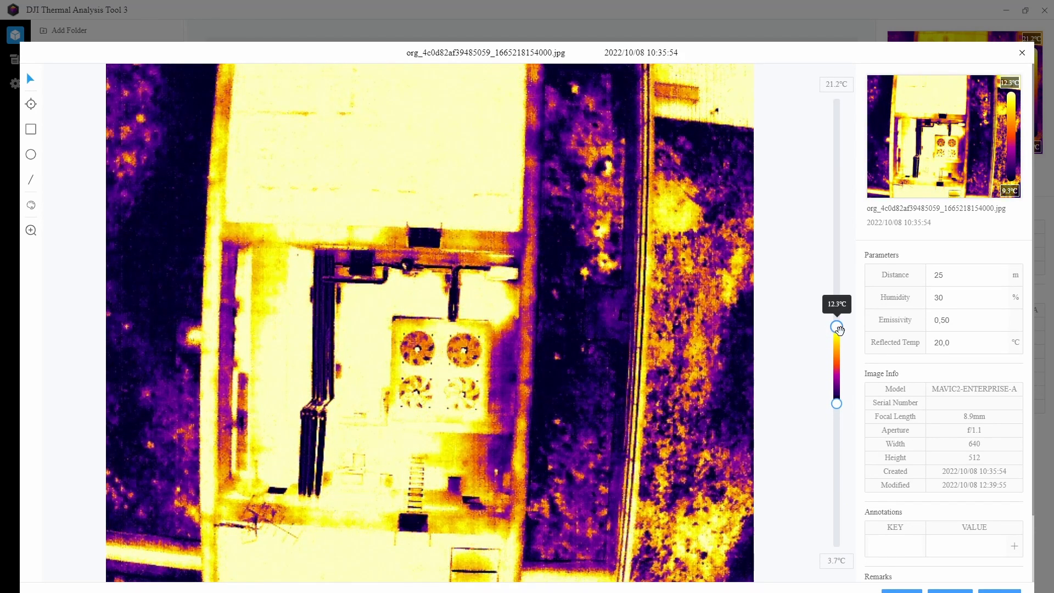
Widen the colour scale again to a range of 3.7 °C to about 21.1 °C
mouse_move(830, 400)
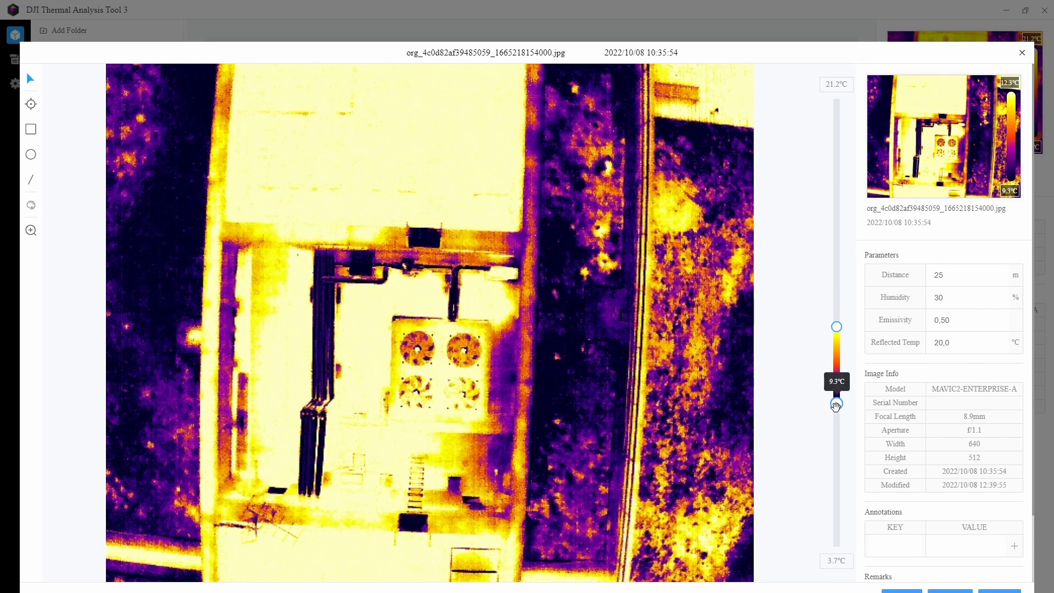
left_click_drag(835, 405, 836, 547)
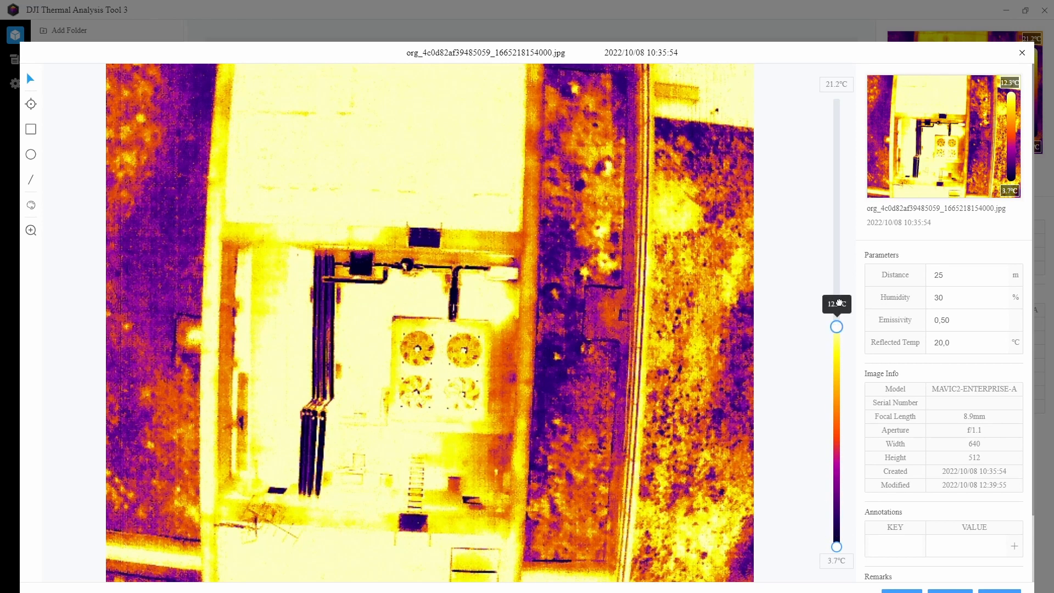
left_click_drag(836, 326, 844, 102)
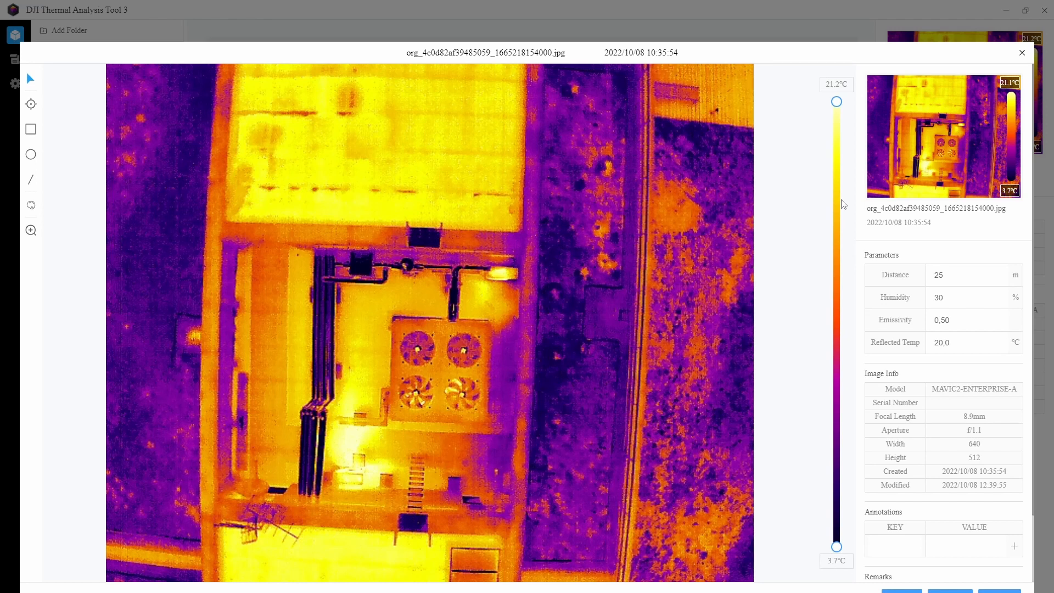
Isolate the coldest areas with a 3.7–4.3 °C colour scale and the hottest with 20.3–21.2 °C, restoring the full 3.7–21.2 °C range each time
mouse_move(836, 545)
left_click_drag(837, 101, 837, 543)
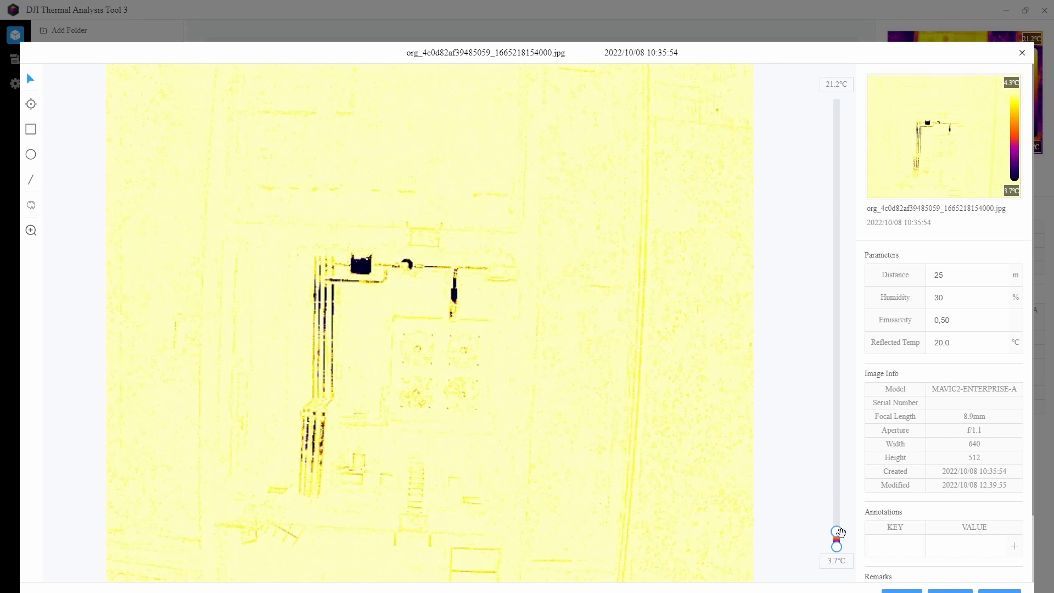
mouse_move(837, 532)
left_click_drag(836, 531, 836, 98)
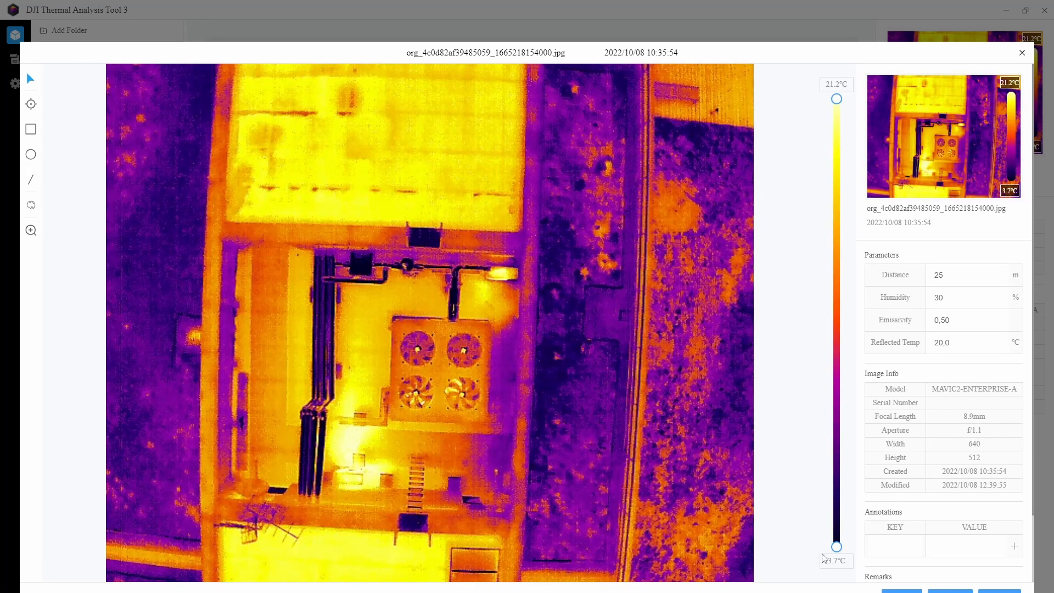
left_click_drag(836, 546, 834, 121)
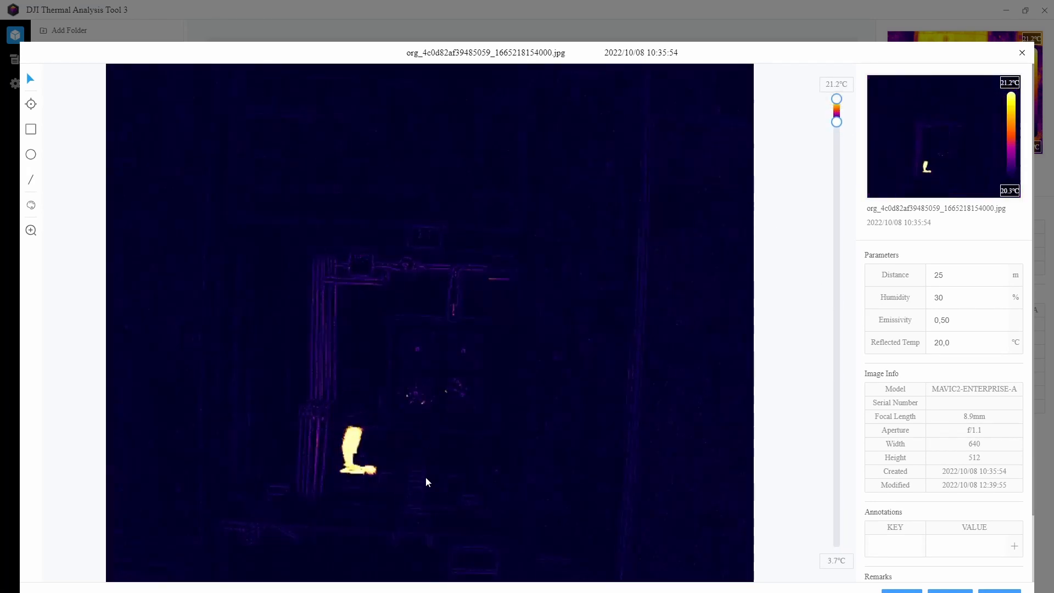
left_click_drag(837, 121, 837, 547)
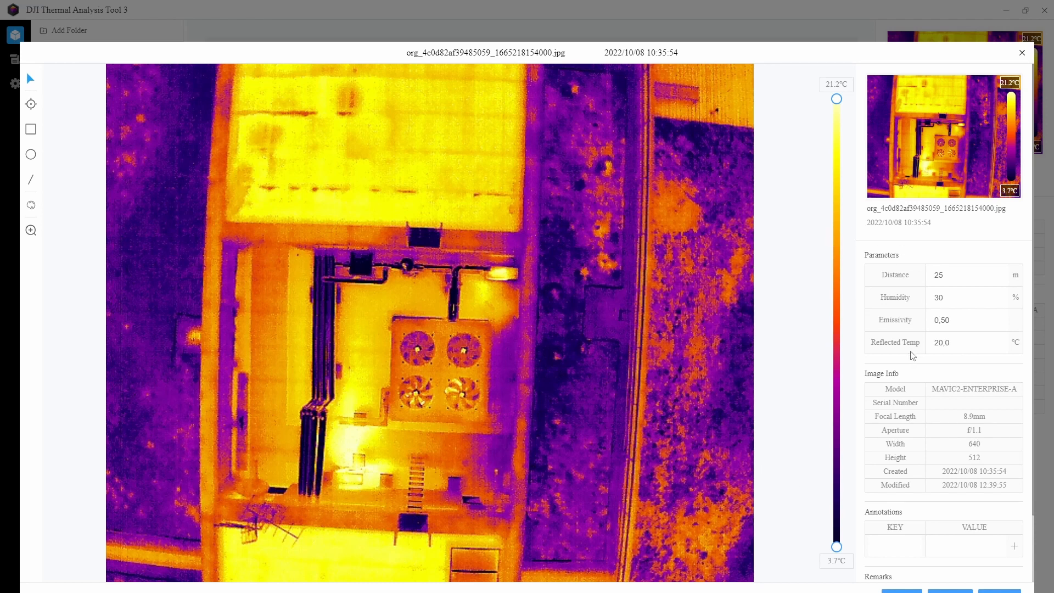
Set the thermal image's emissivity parameter to 0,90
left_click(987, 271)
left_click(1004, 315)
left_click(1005, 314)
left_click(1004, 315)
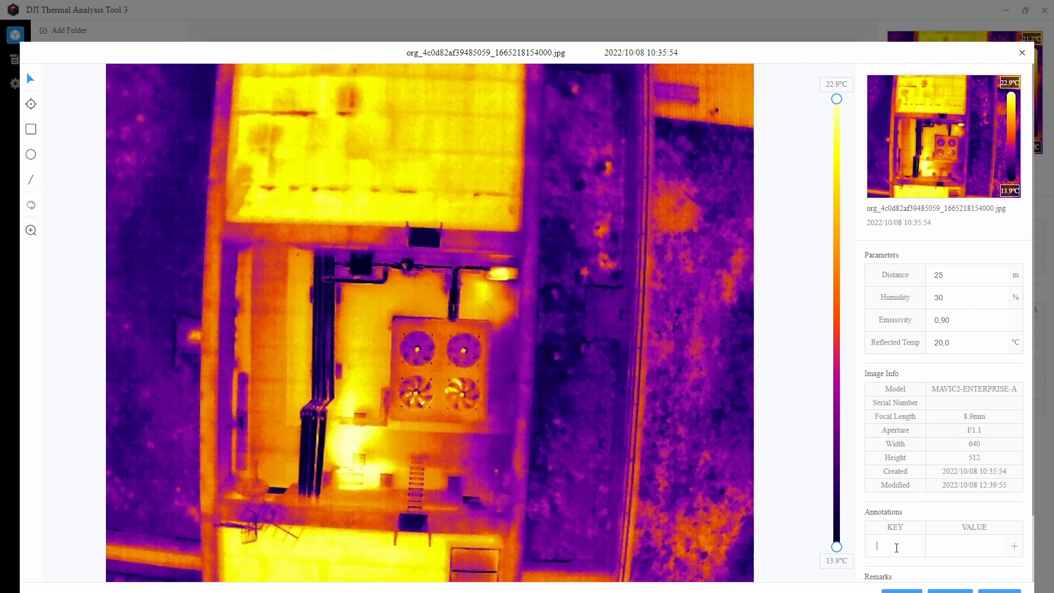
Add another empty row to the image's annotations and look over the remarks field
left_click(1014, 547)
scroll(886, 564, "down", 3)
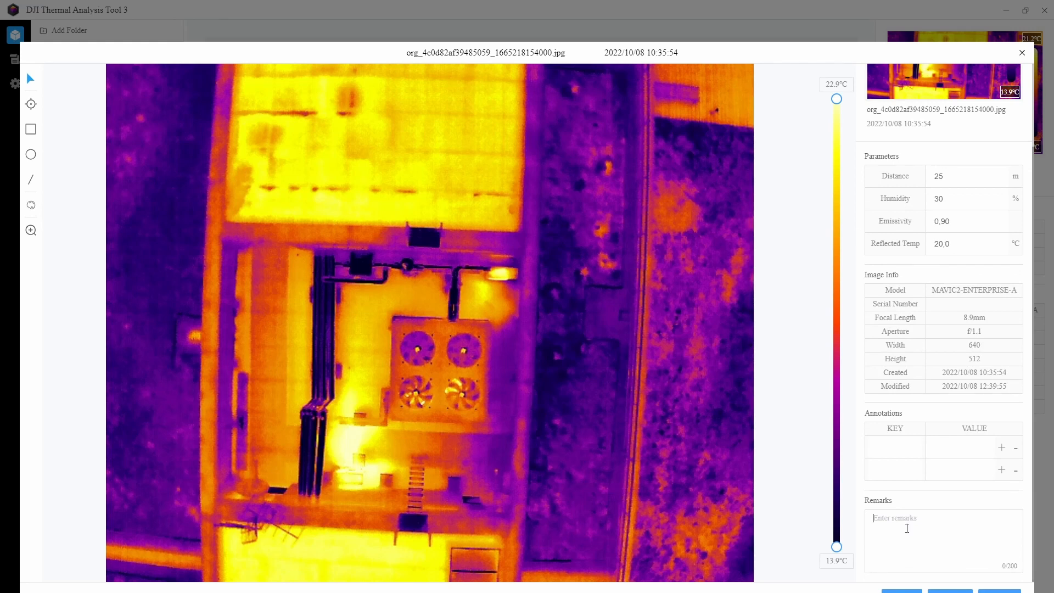
scroll(915, 559, "up", 3)
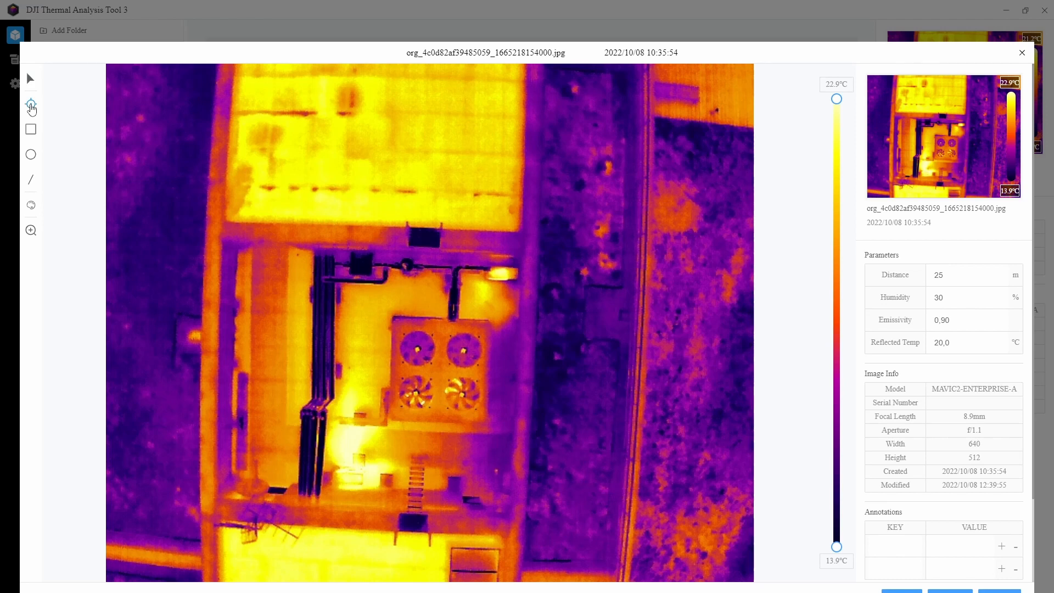
Place spot measurements on the upper roof, the dark vertical pipes and the area below the fan unit, shifting the roof spot across the roof
left_click(327, 95)
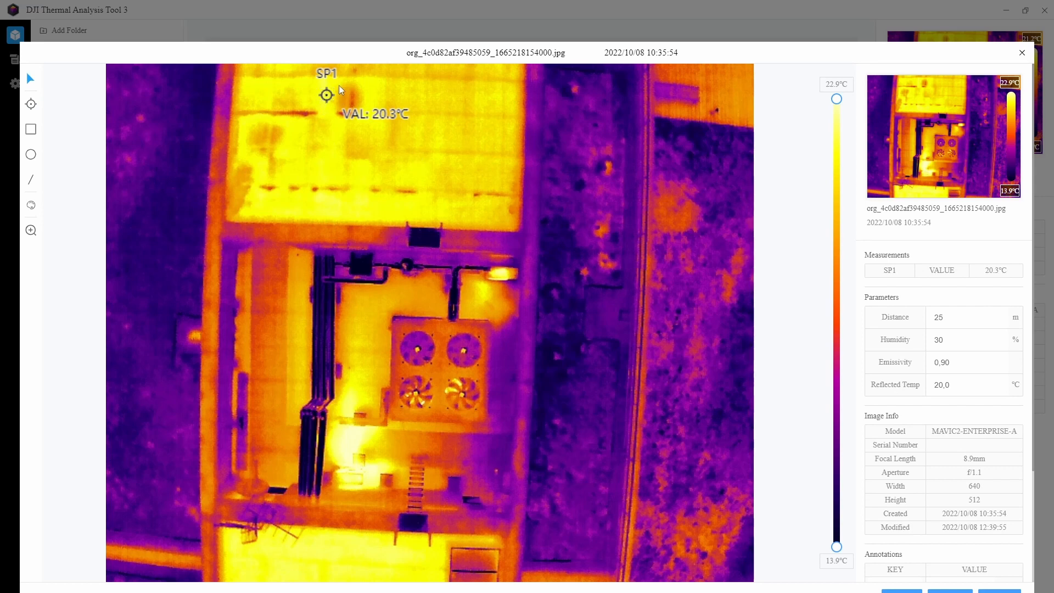
mouse_move(340, 88)
left_mouse_down()
mouse_move(343, 130)
mouse_move(399, 133)
mouse_move(430, 93)
left_mouse_up()
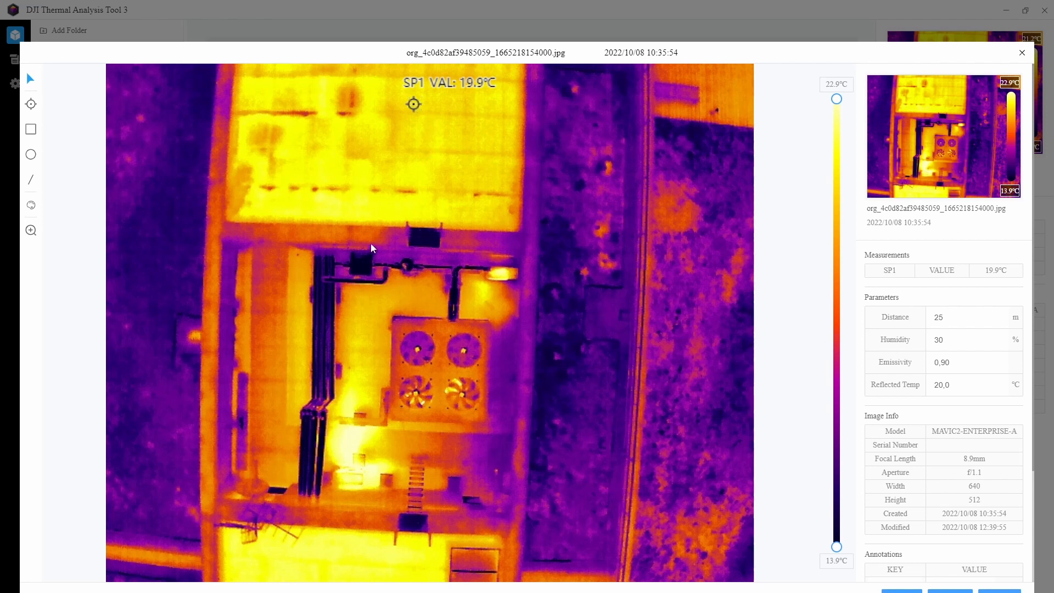
left_click(30, 104)
left_click(321, 296)
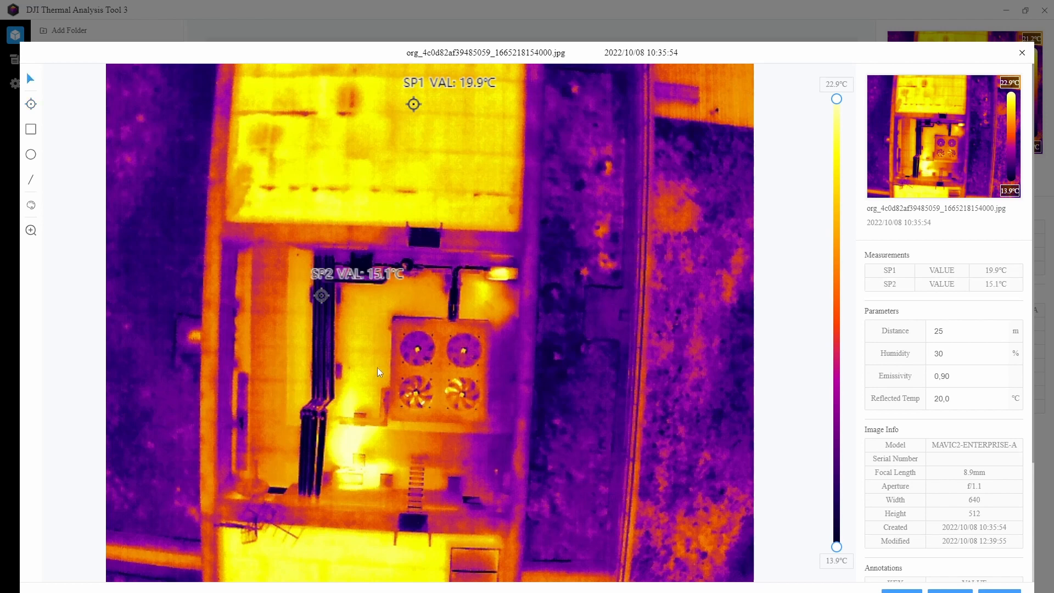
left_click(30, 104)
left_click(478, 459)
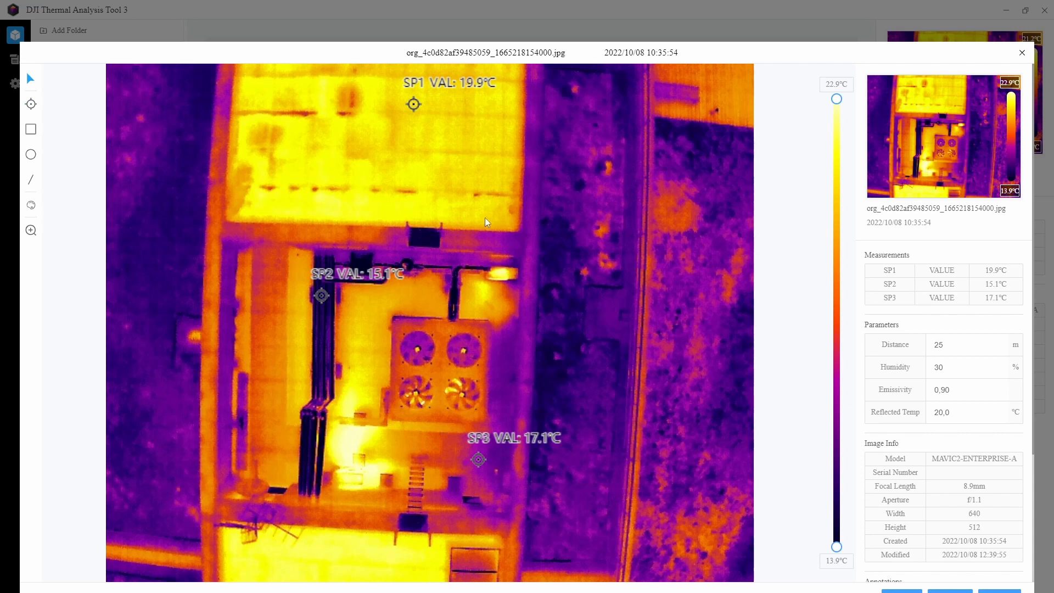
Try the Hide and Center label locations for spot SP1 and settle on Left
right_click(413, 102)
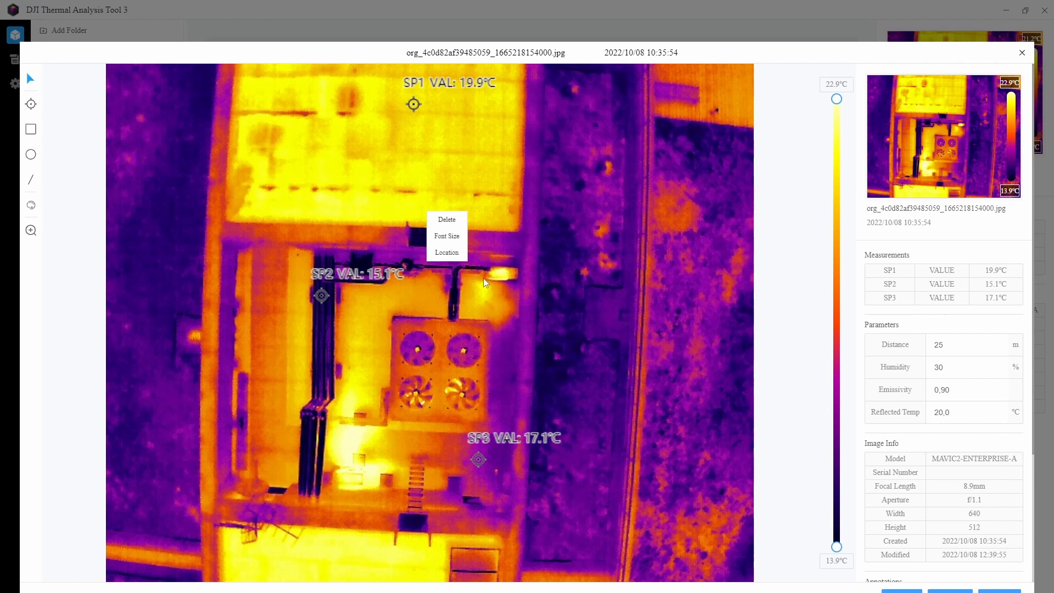
mouse_move(454, 256)
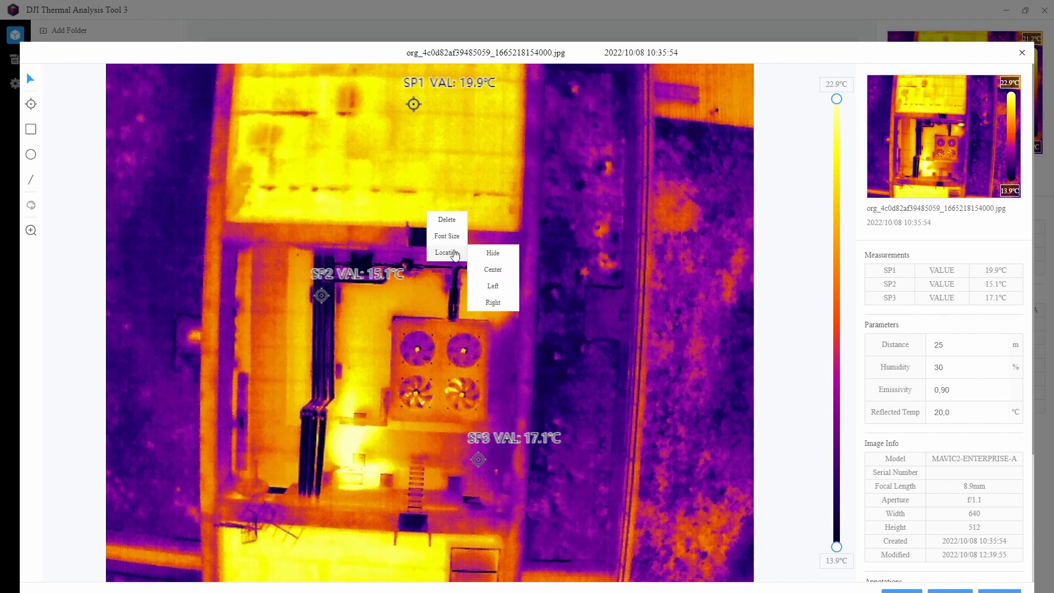
left_click(499, 254)
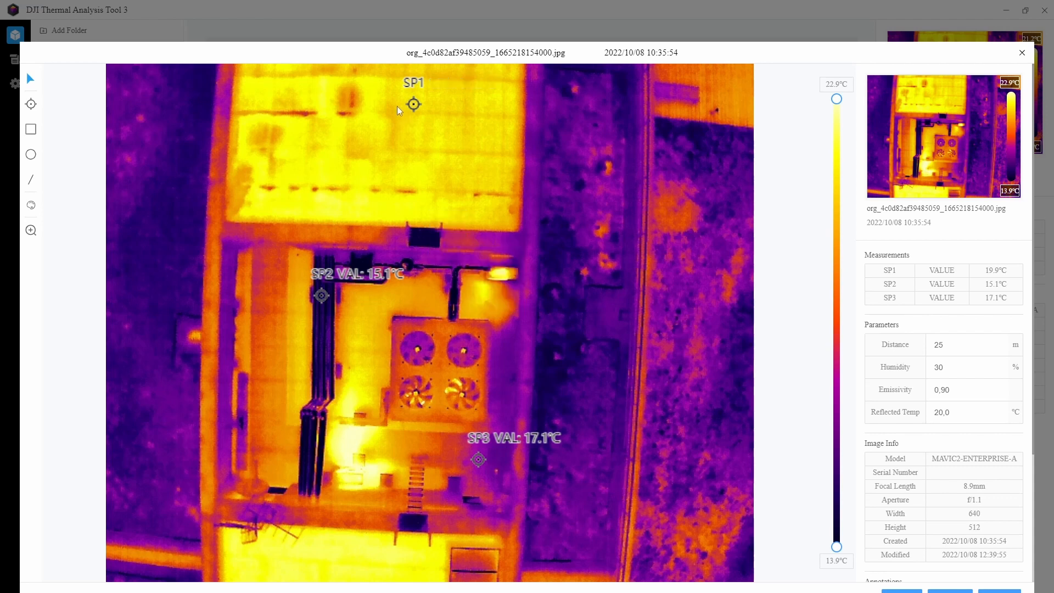
right_click(414, 104)
mouse_move(442, 237)
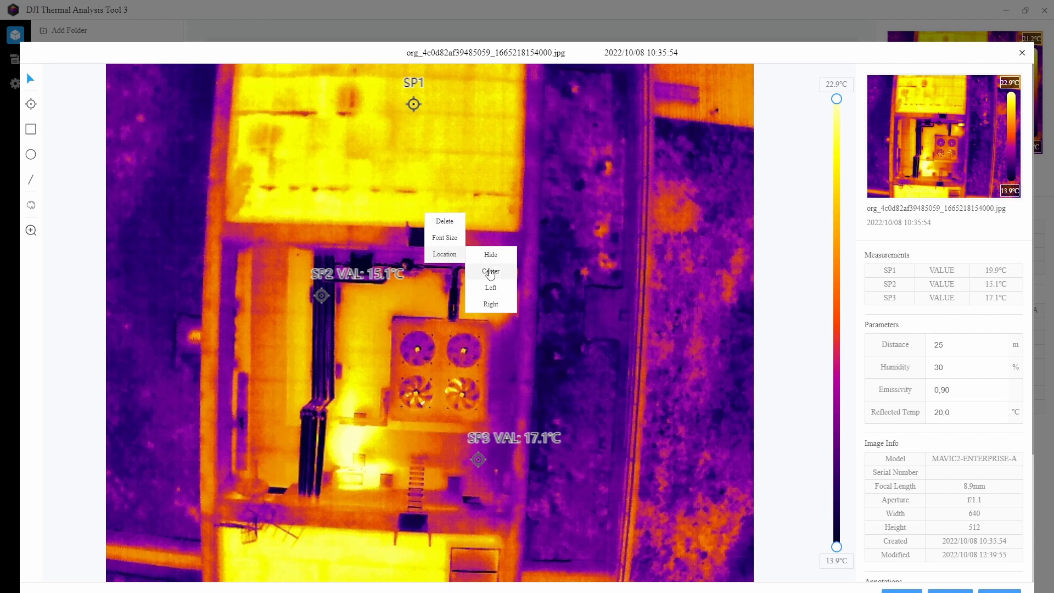
left_click(491, 272)
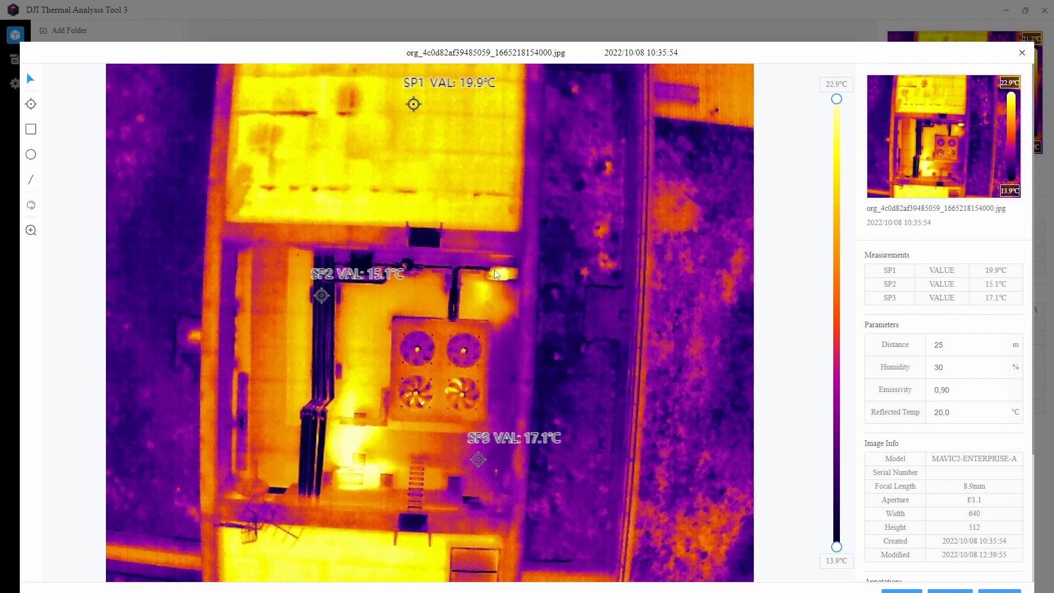
right_click(414, 103)
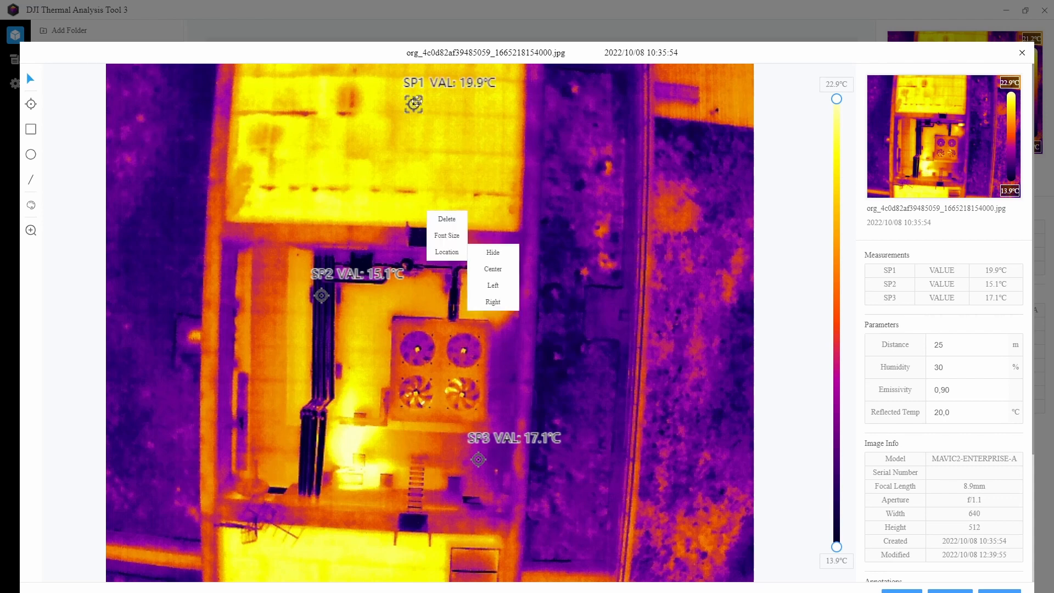
left_click(496, 288)
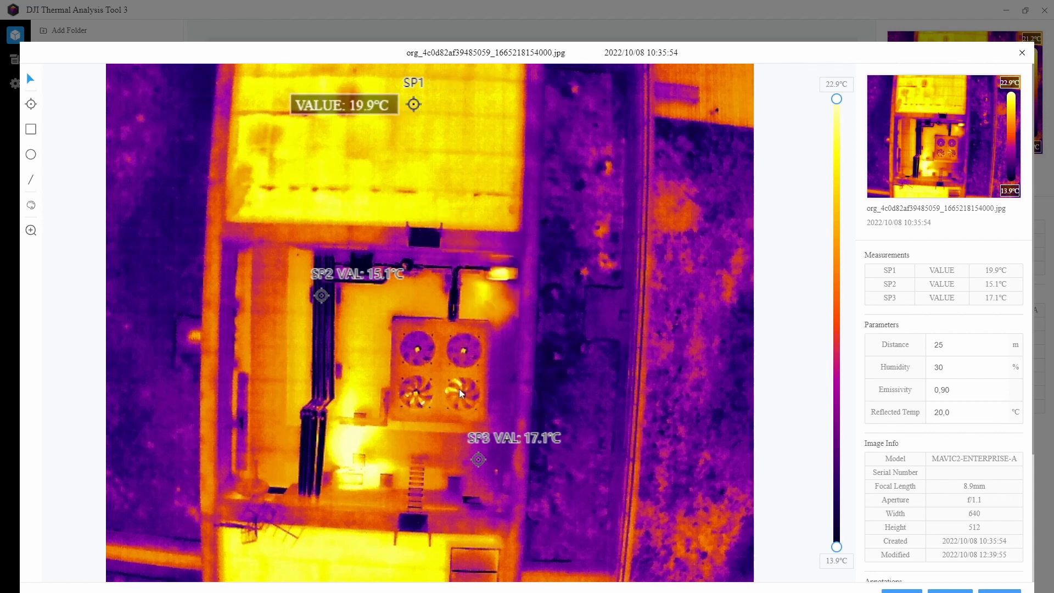
Move spot SP3 onto the dark strip beside the building, and delete spots SP3 and SP2
left_click_drag(478, 459, 545, 256)
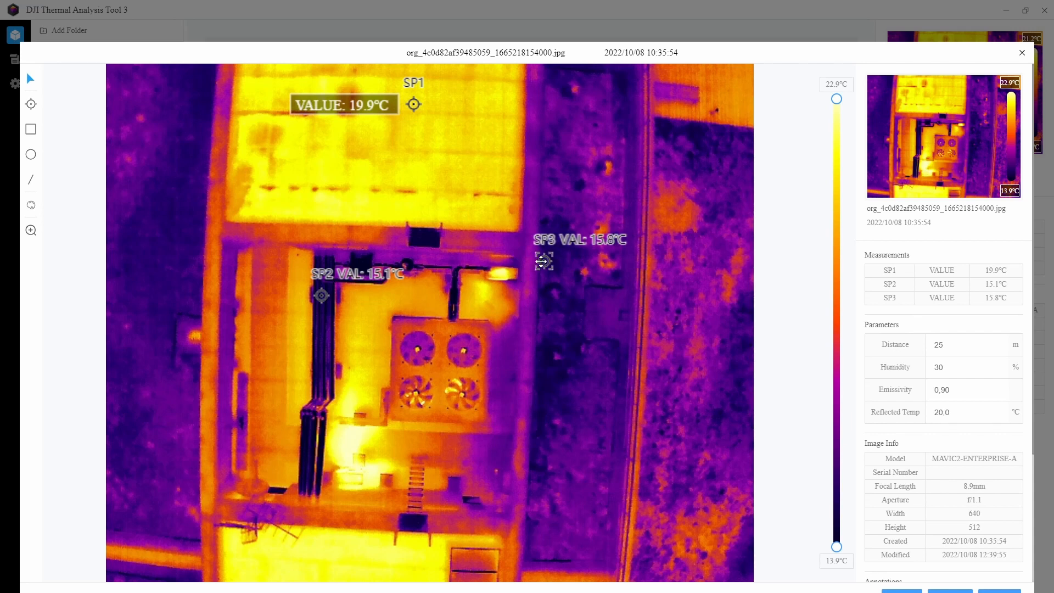
right_click(542, 262)
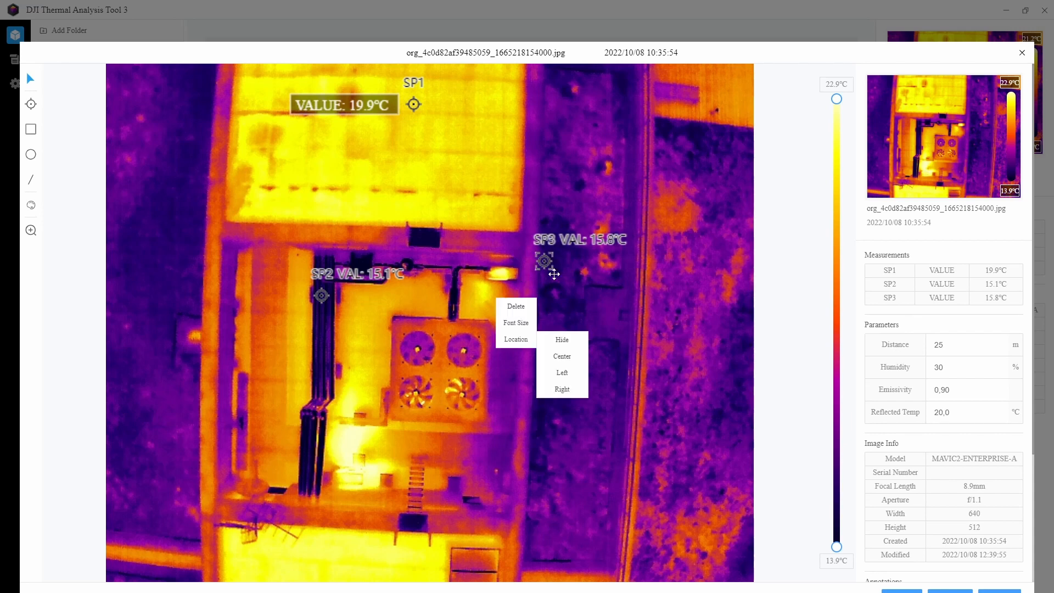
left_click(515, 307)
right_click(322, 294)
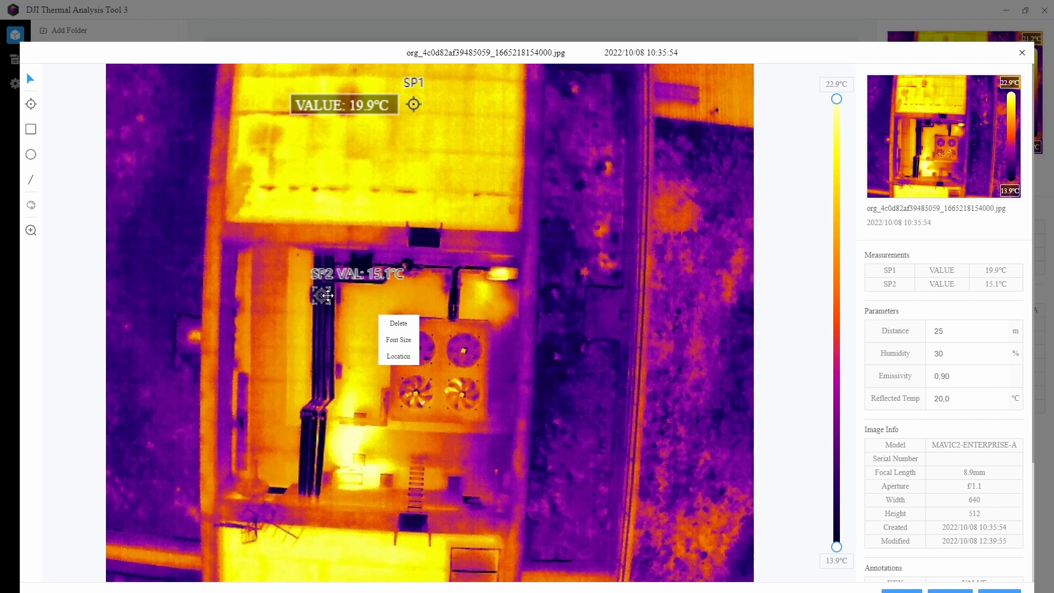
left_click(399, 323)
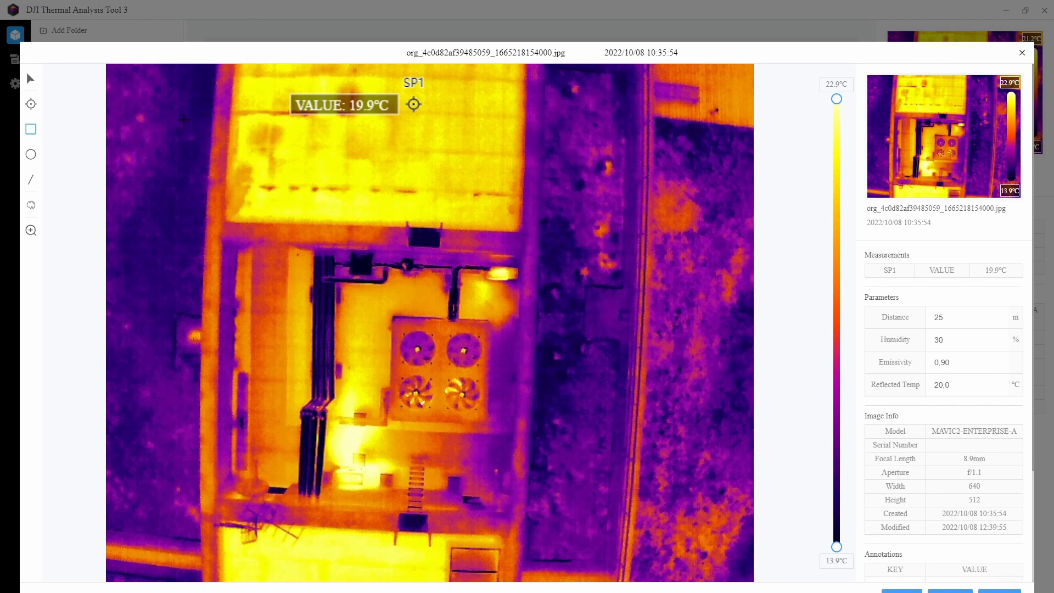
Draw a large rectangle measurement, move it over the pipes and fan unit, and set its label location to Left
left_click_drag(183, 121, 548, 349)
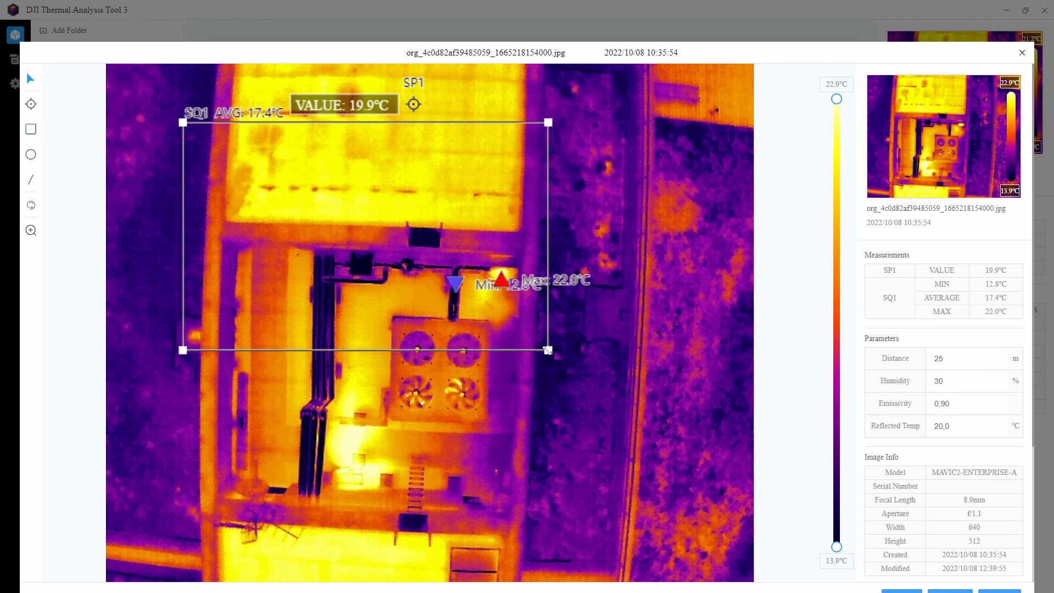
mouse_move(369, 185)
left_mouse_down()
mouse_move(393, 233)
mouse_move(474, 286)
mouse_move(424, 275)
mouse_move(409, 240)
mouse_move(487, 217)
mouse_move(476, 249)
mouse_move(495, 300)
left_mouse_up()
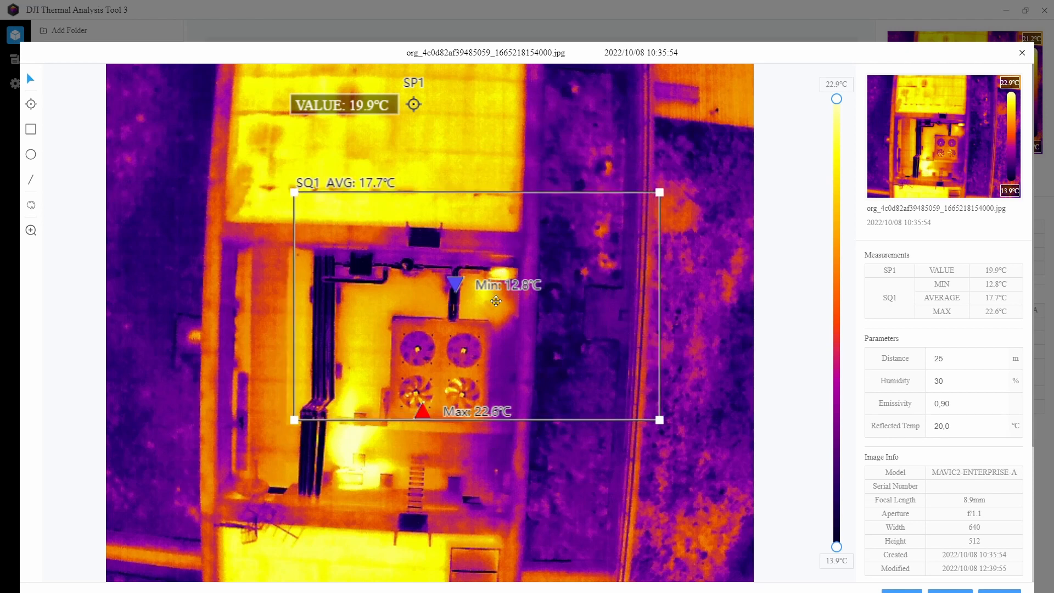
right_click(361, 255)
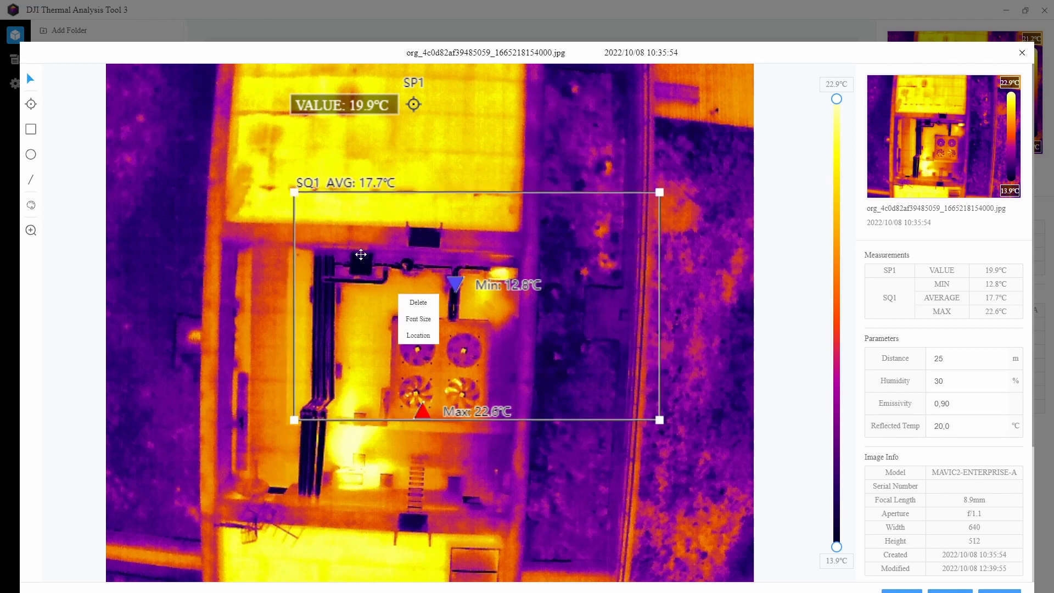
mouse_move(426, 337)
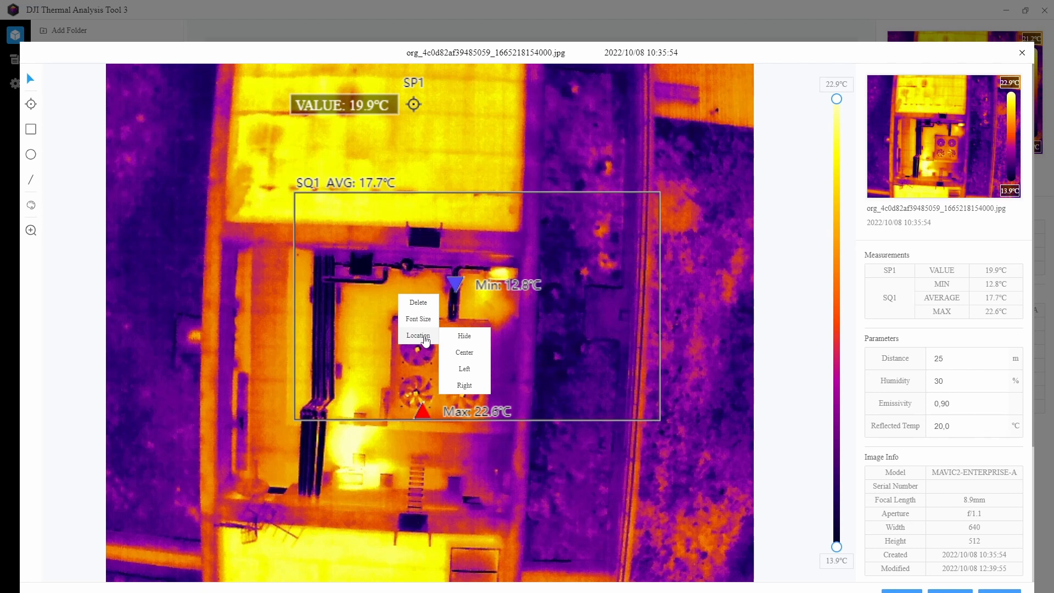
left_click(468, 370)
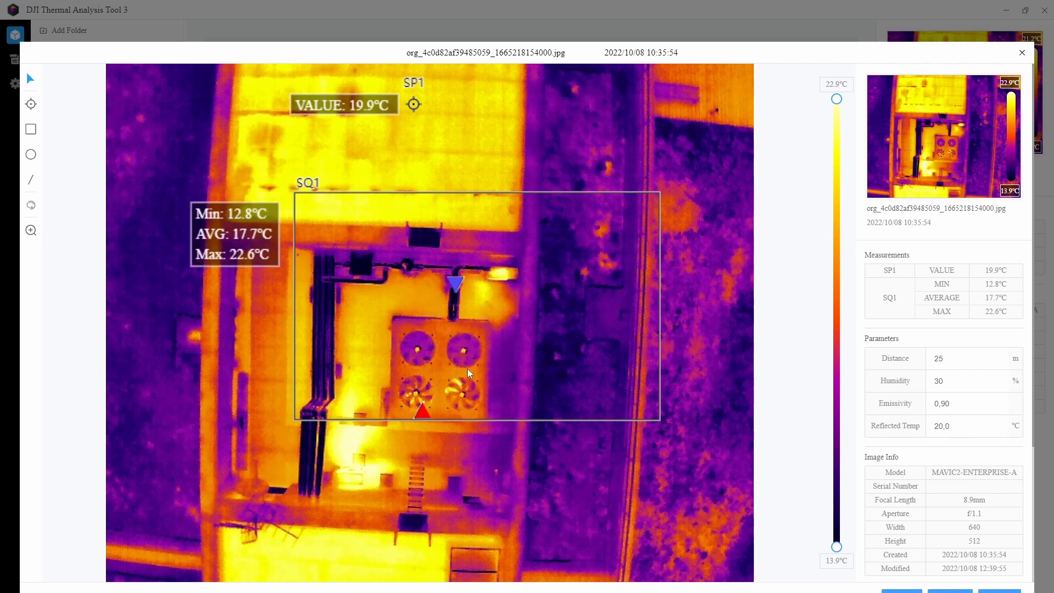
left_click(376, 236)
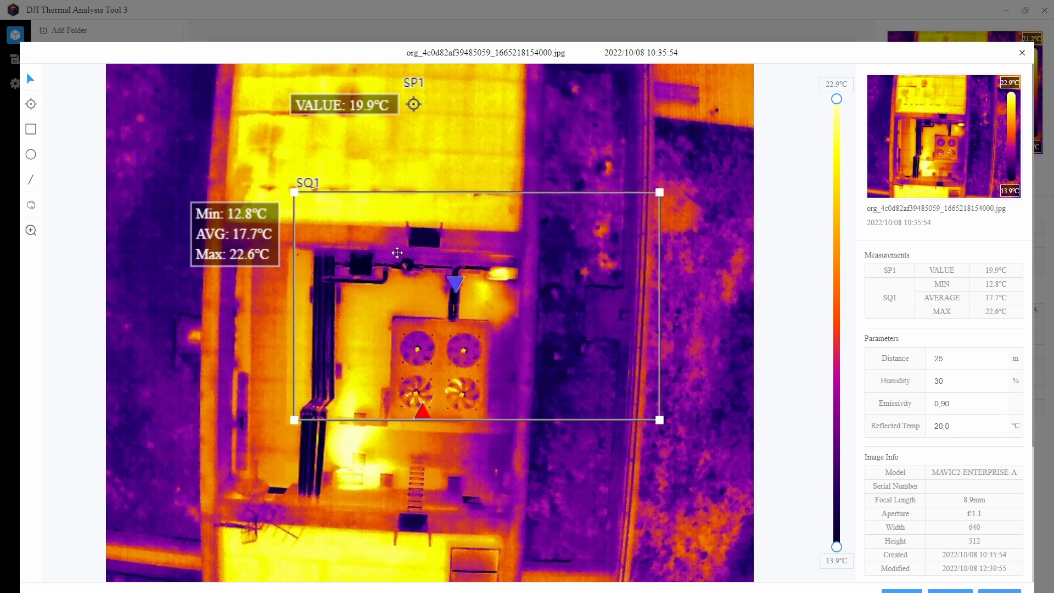
left_click(261, 307)
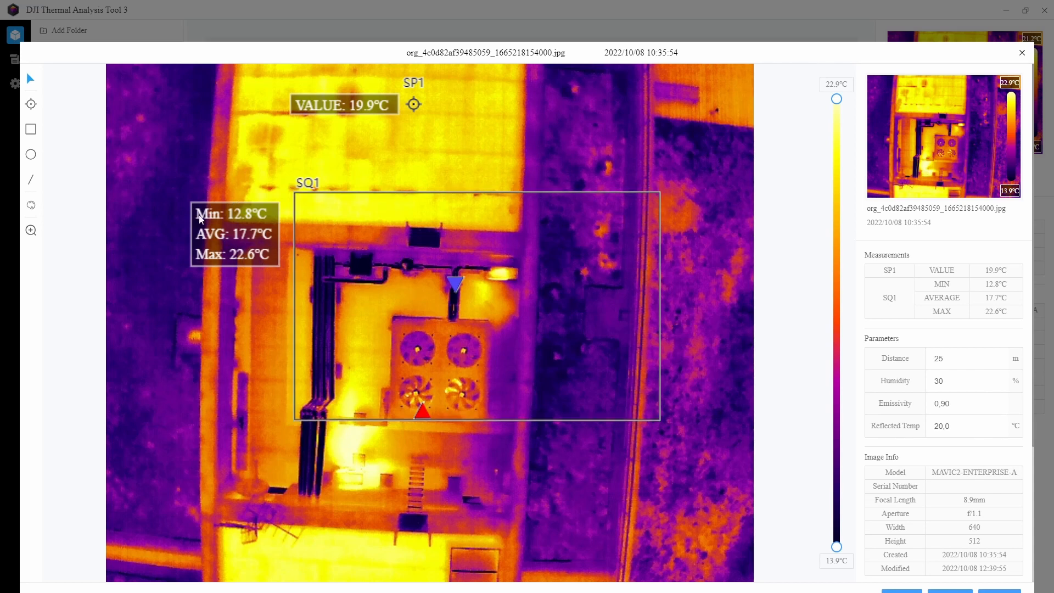
left_click(372, 235)
Draw a small circle measurement on the dark ground beside the upper roof and set its label location to Right
left_click(30, 158)
left_click_drag(561, 98, 620, 125)
right_click(620, 125)
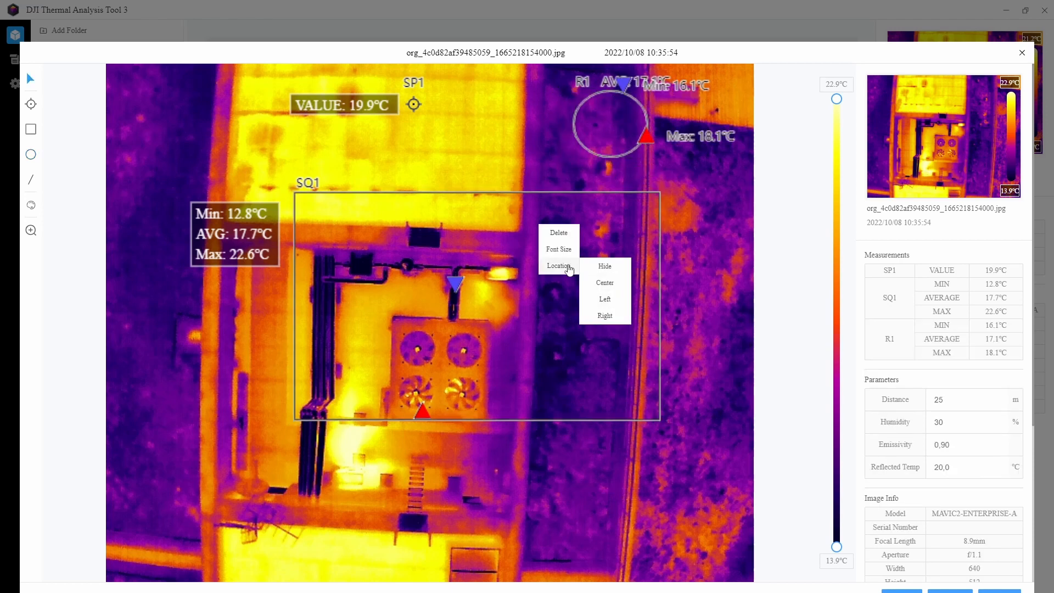
left_click(604, 315)
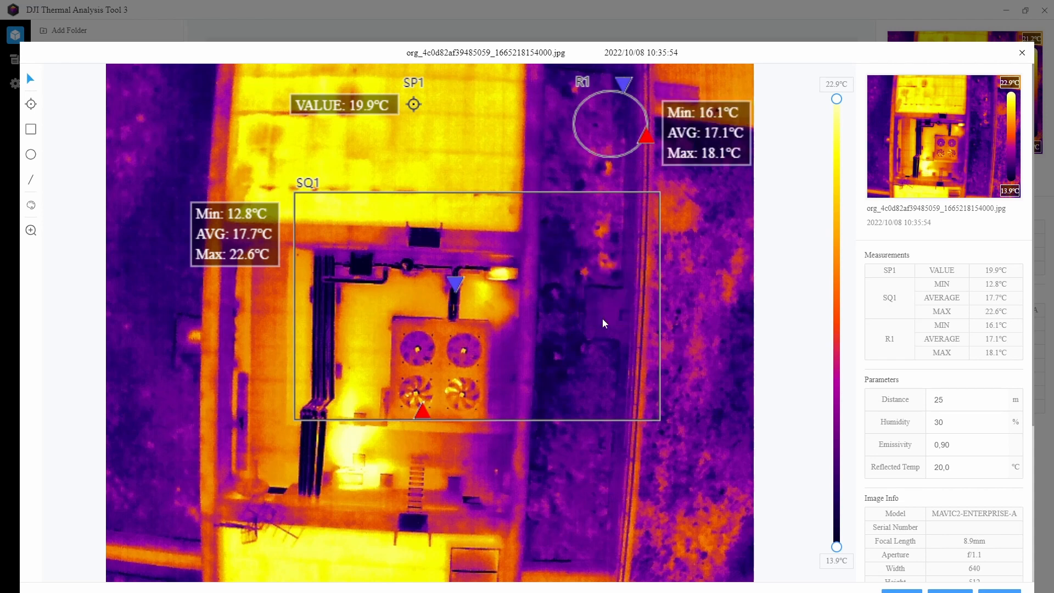
left_click(625, 113)
scroll(933, 549, "down", 3)
scroll(929, 536, "up", 3)
Draw a line measurement across the upper roof with label location Left, and reposition the line so its whole label fits inside the image
left_click(31, 180)
mouse_move(141, 157)
left_mouse_down()
mouse_move(373, 164)
mouse_move(481, 146)
left_mouse_up()
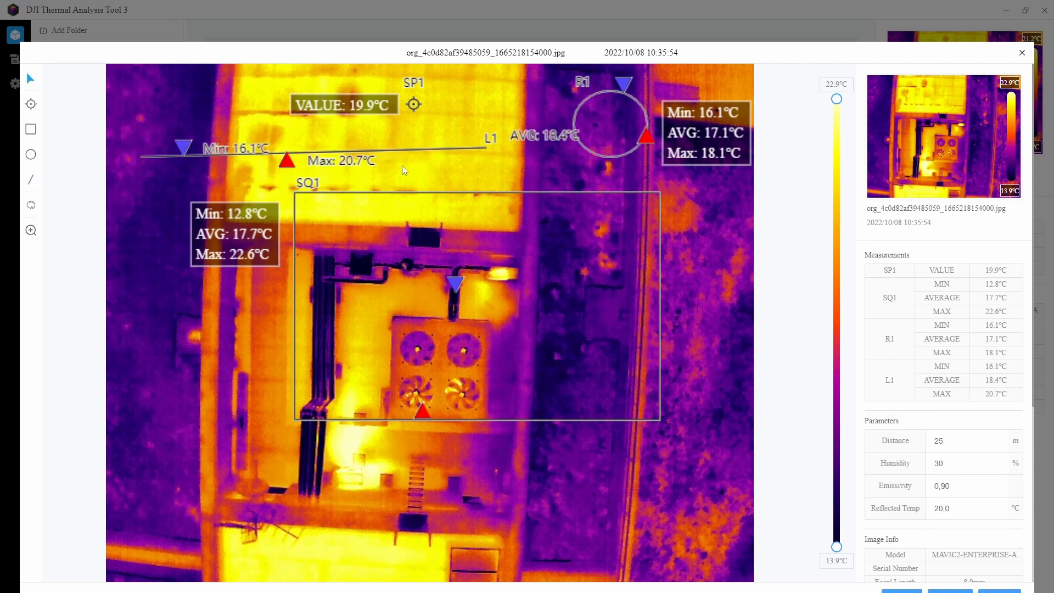
right_click(286, 156)
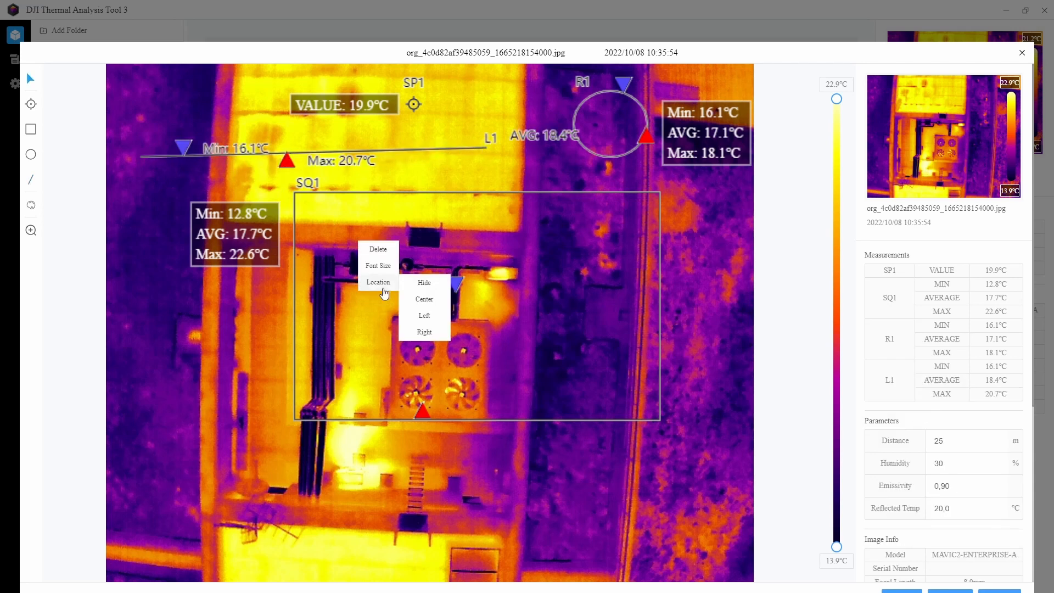
left_click(425, 316)
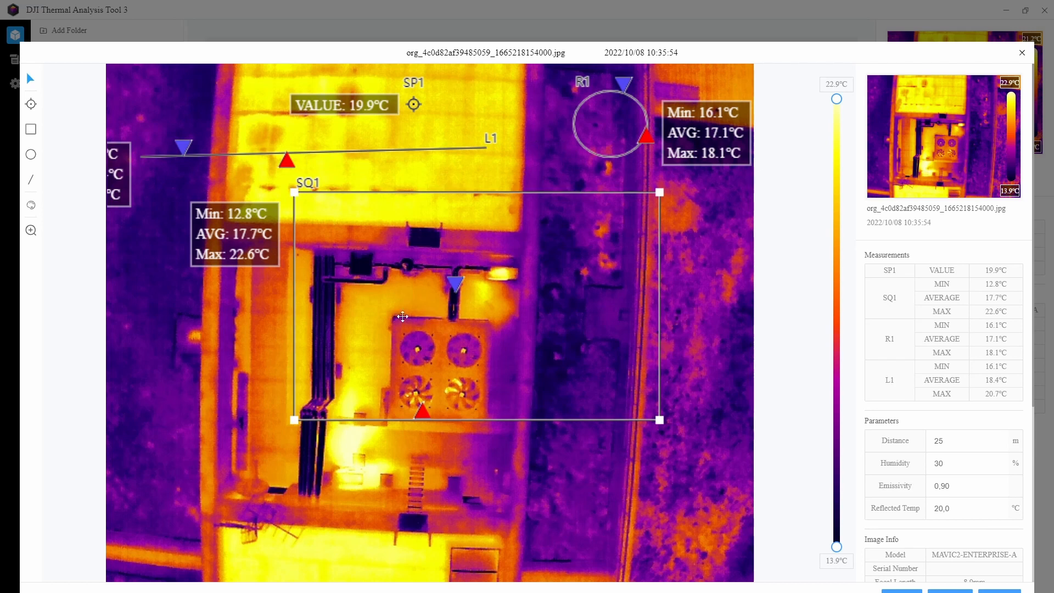
left_click_drag(259, 150, 323, 132)
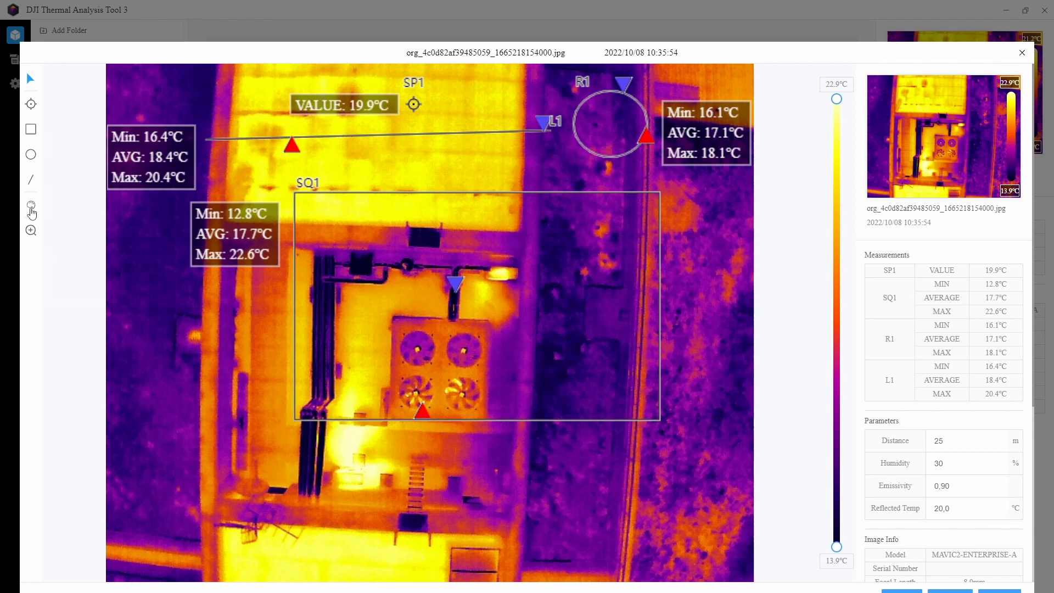
Preview the thermal image in the White Hot palette and restore the Iron Red palette
left_click(31, 208)
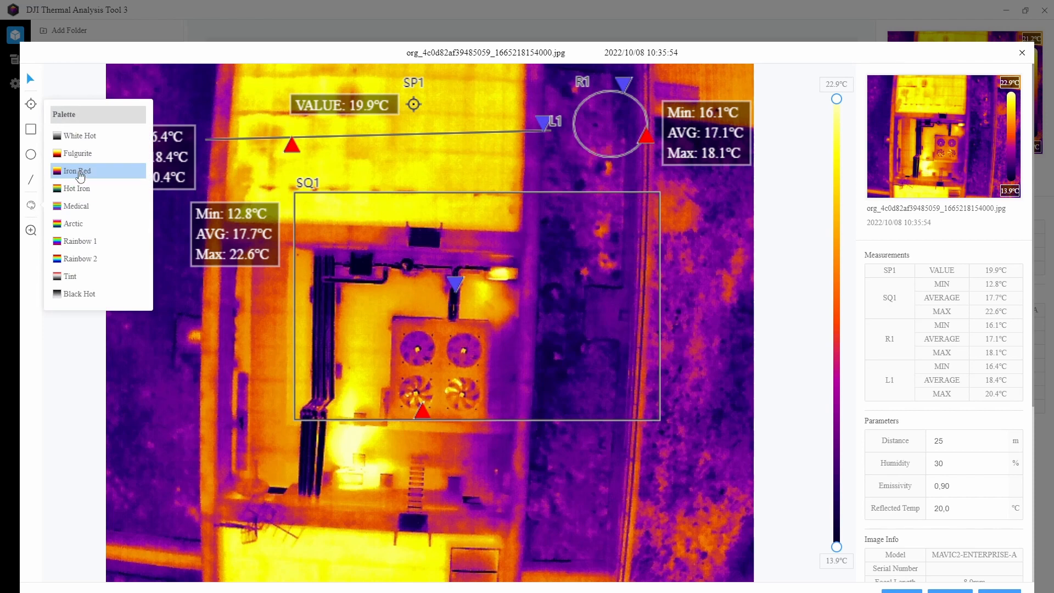
left_click(82, 144)
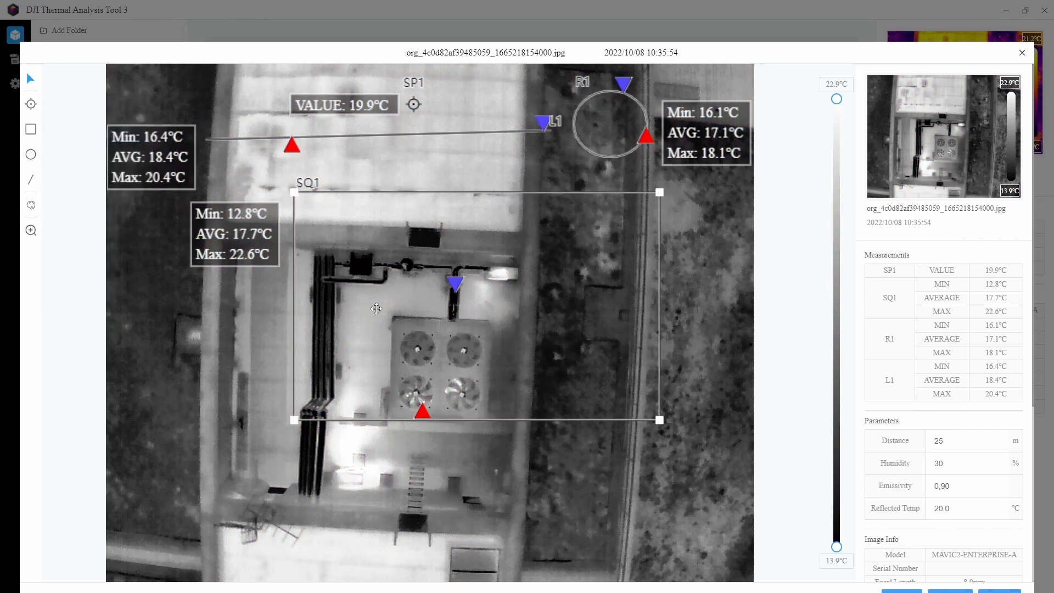
left_click(489, 305)
left_click(32, 206)
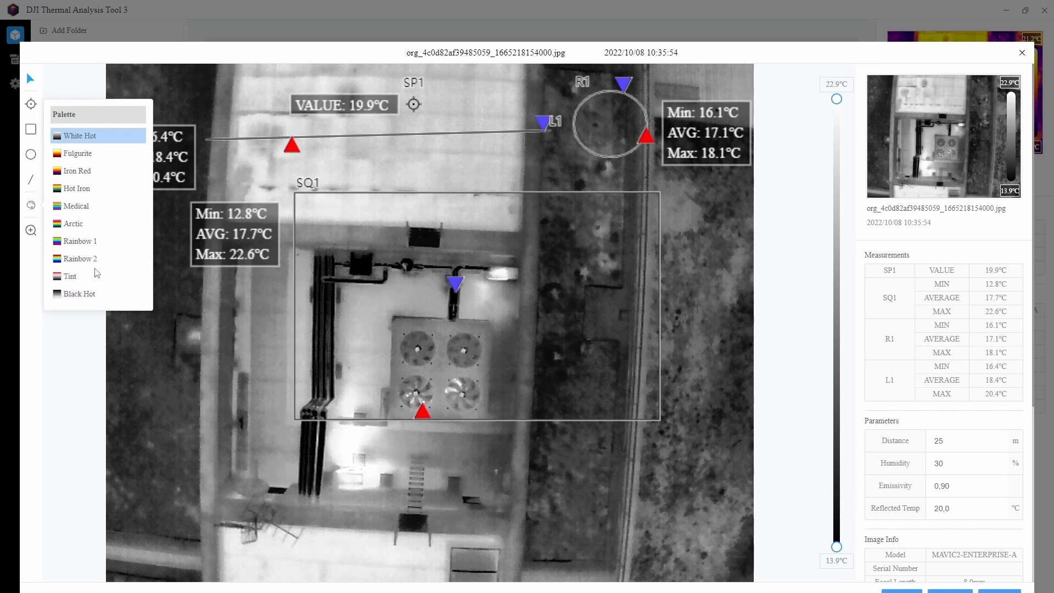
left_click(78, 174)
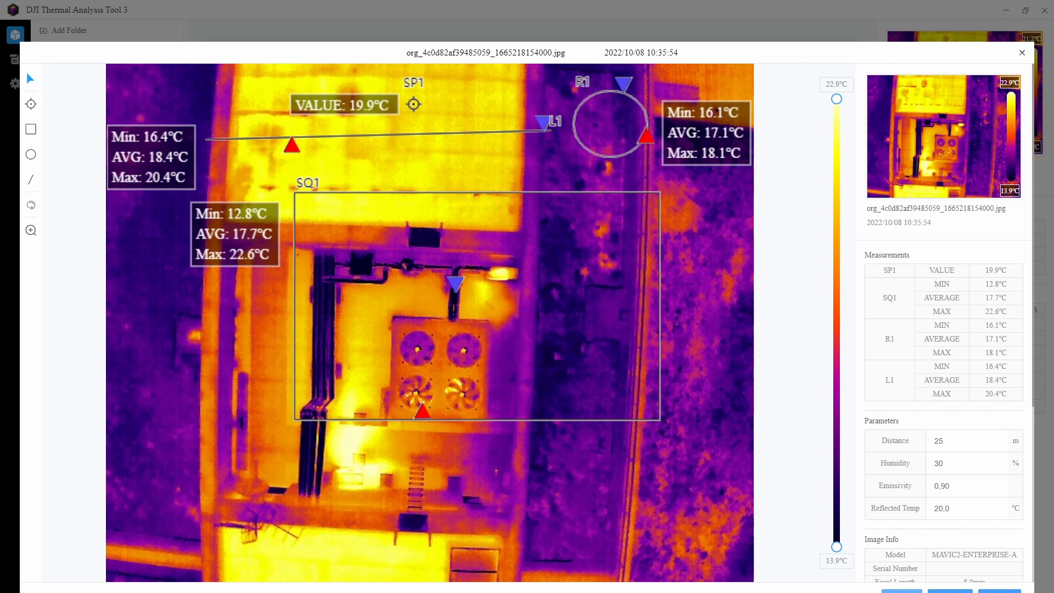
Save the analysed thermal image and generate its report
left_click(902, 590)
left_click(950, 591)
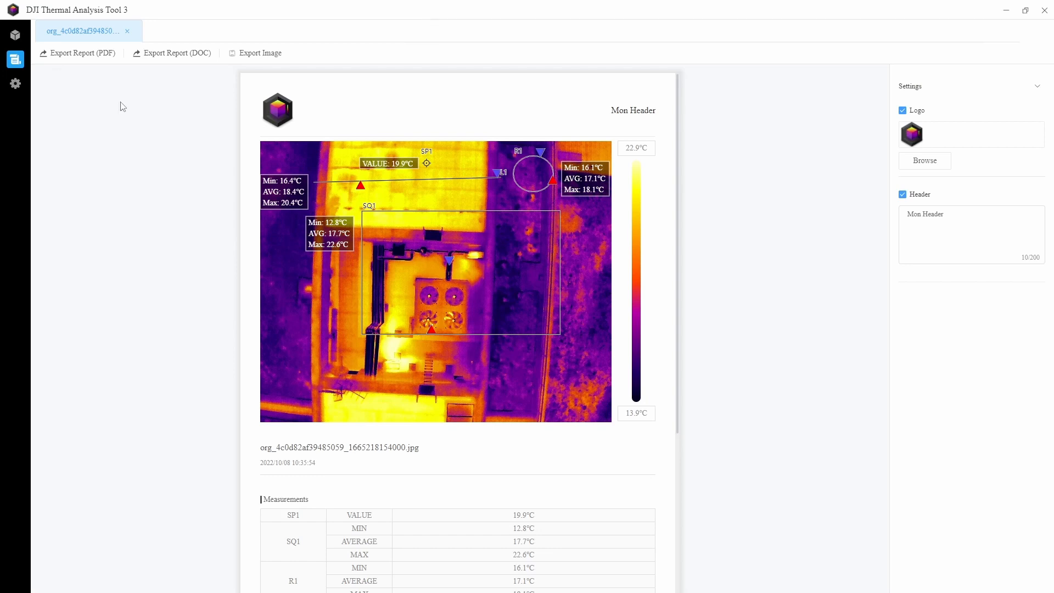
Review the generated report from the annotated thermal image through the measurements, parameters, image info and annotations sections
scroll(592, 314, "down", 6)
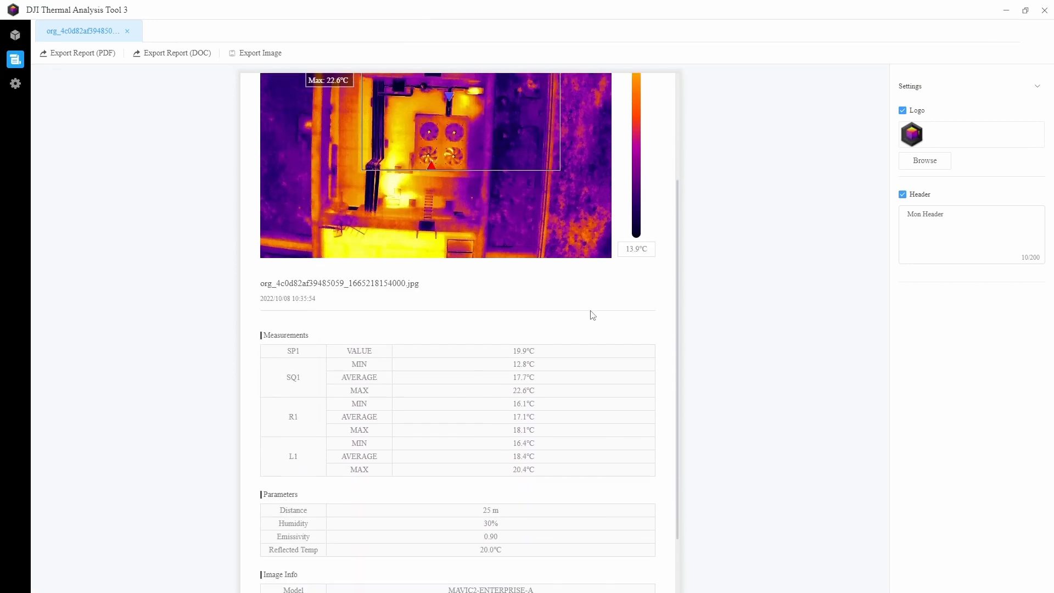
scroll(592, 313, "up", 6)
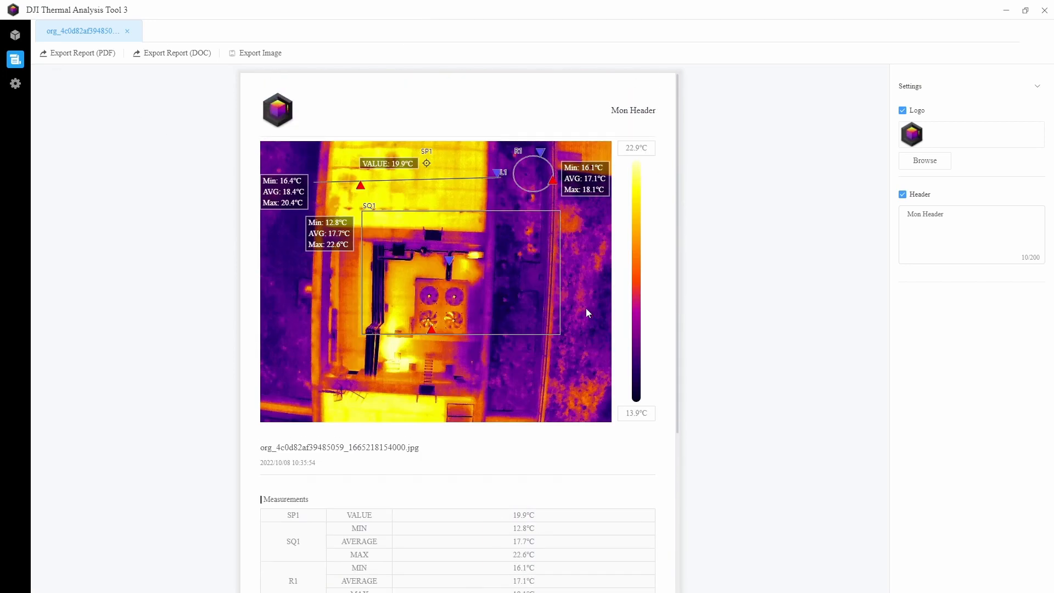
scroll(544, 290, "down", 6)
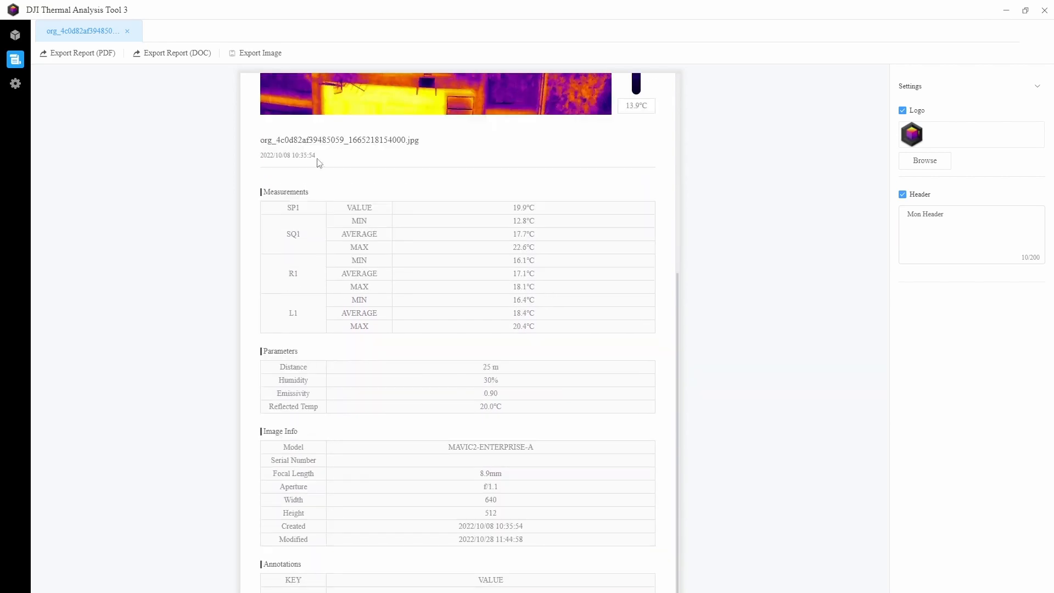
scroll(393, 360, "up", 6)
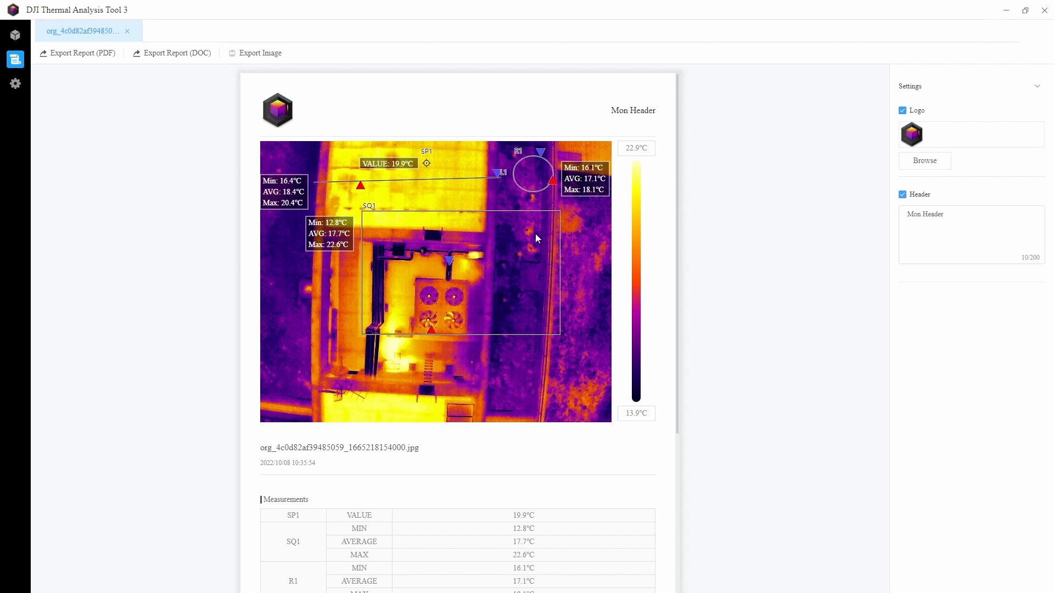
scroll(490, 318, "down", 1)
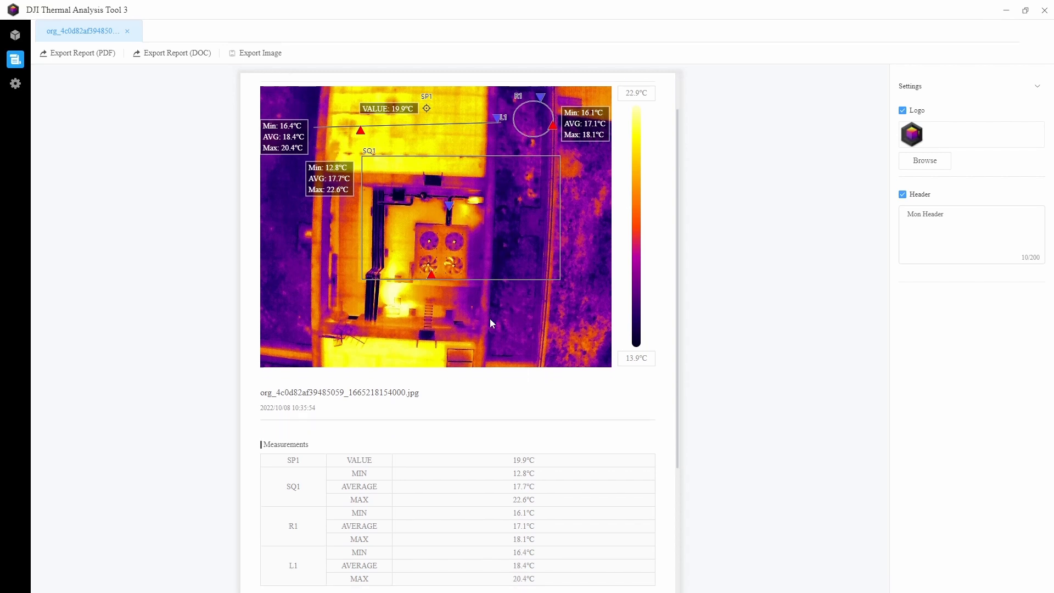
scroll(491, 318, "down", 4)
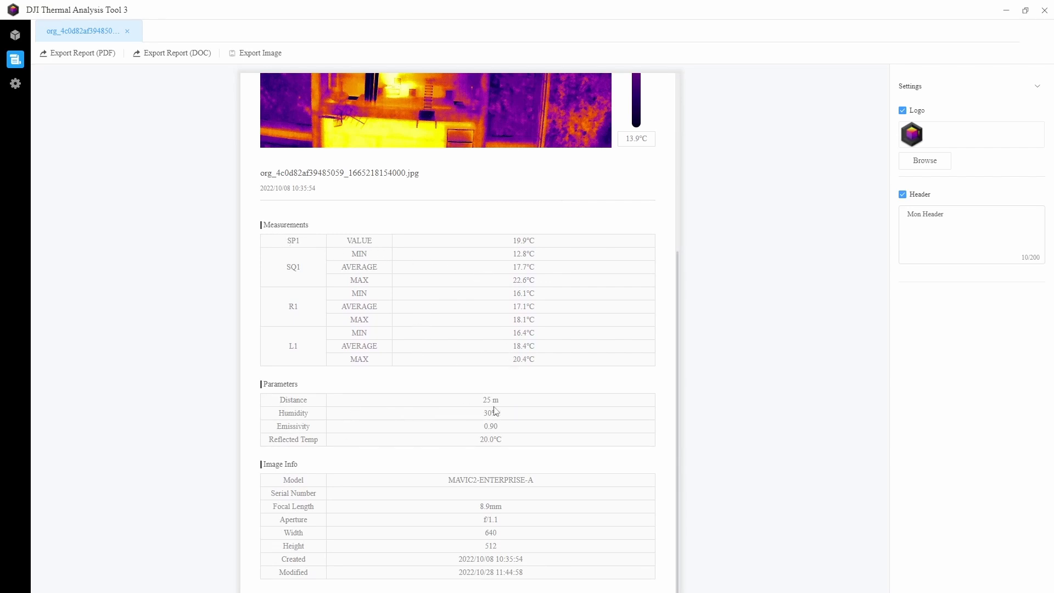
scroll(509, 428, "down", 1)
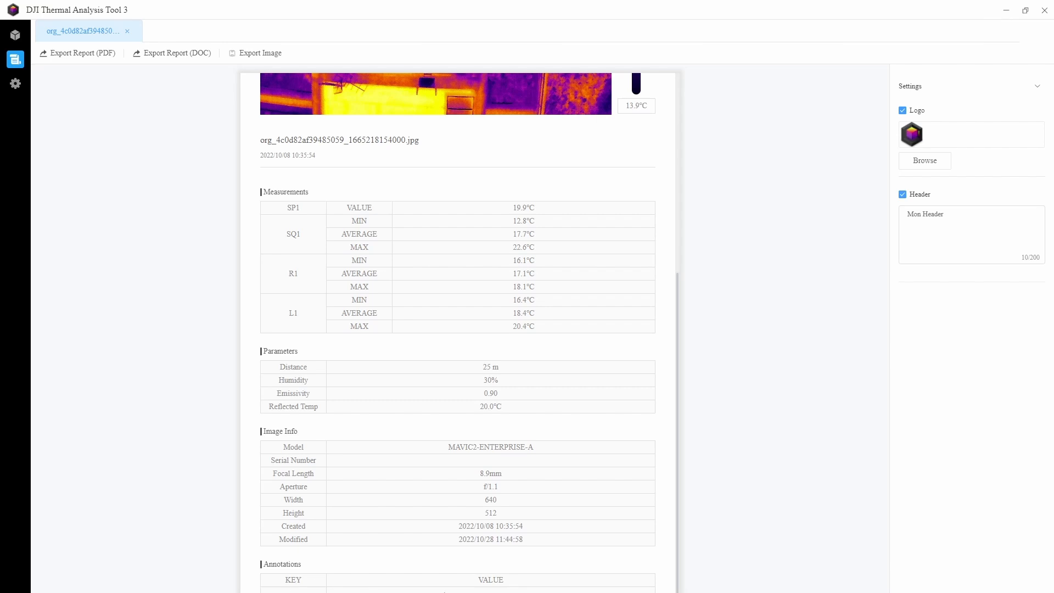
scroll(462, 590, "up", 5)
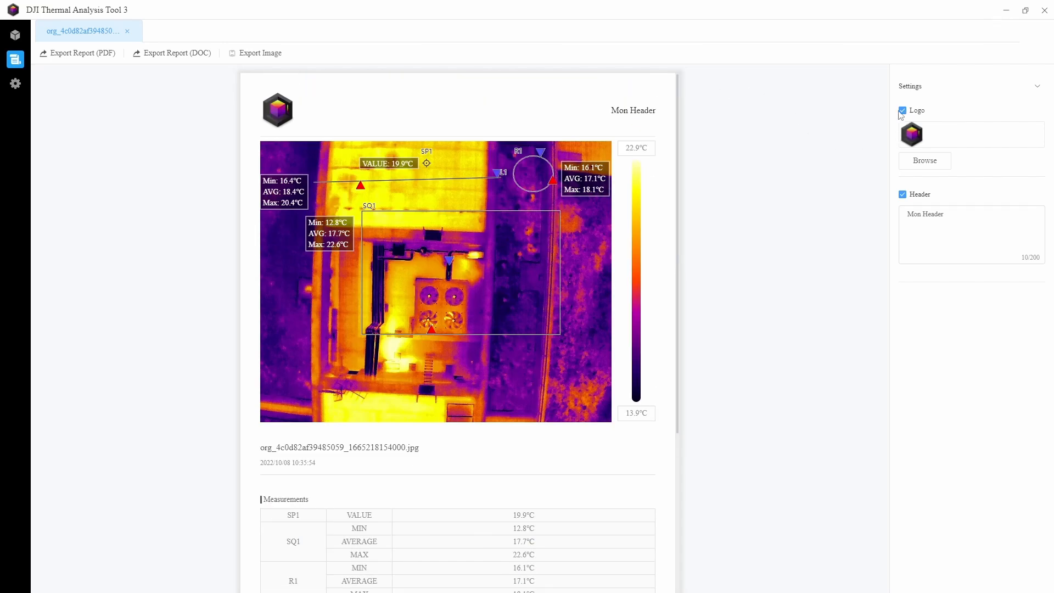
Hide and restore the report's logo and header in the report settings
left_click(902, 112)
left_click(902, 112)
left_click(903, 195)
left_click(902, 195)
Change the report's header text to "Mon Header 2" and check the report page
type("2")
scroll(427, 471, "down", 6)
scroll(428, 472, "up", 6)
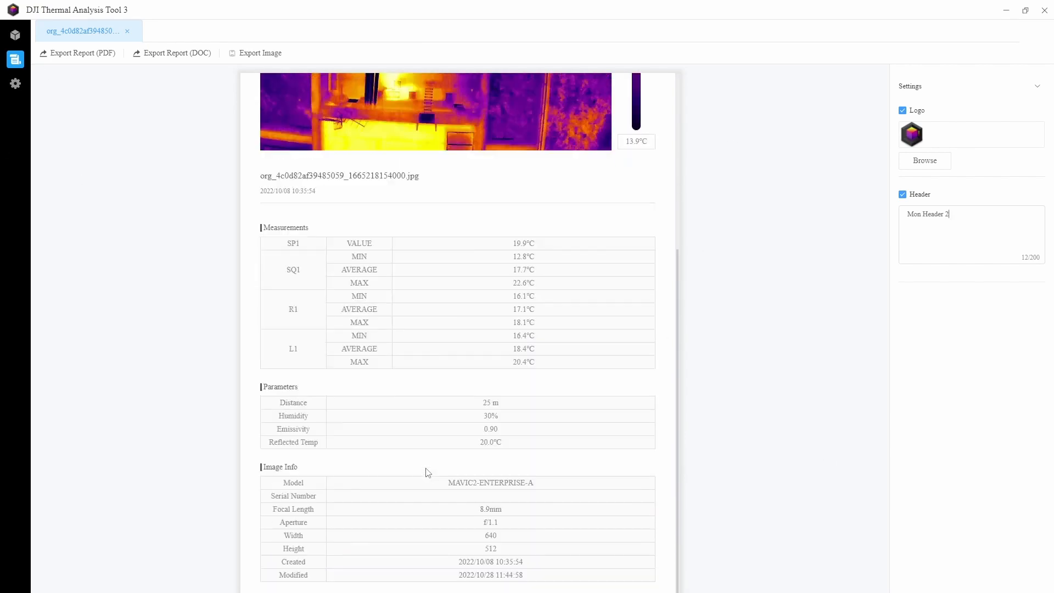
Export the report as a PDF named "export pdf" in the TEST OUTIL THERMAL folder
left_click(74, 54)
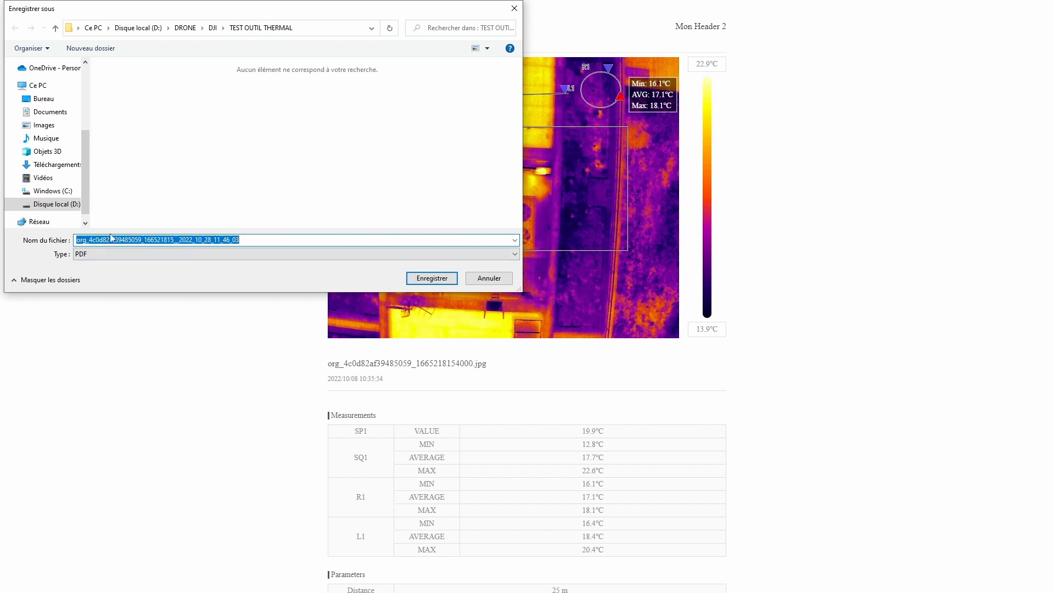
type("export pdf")
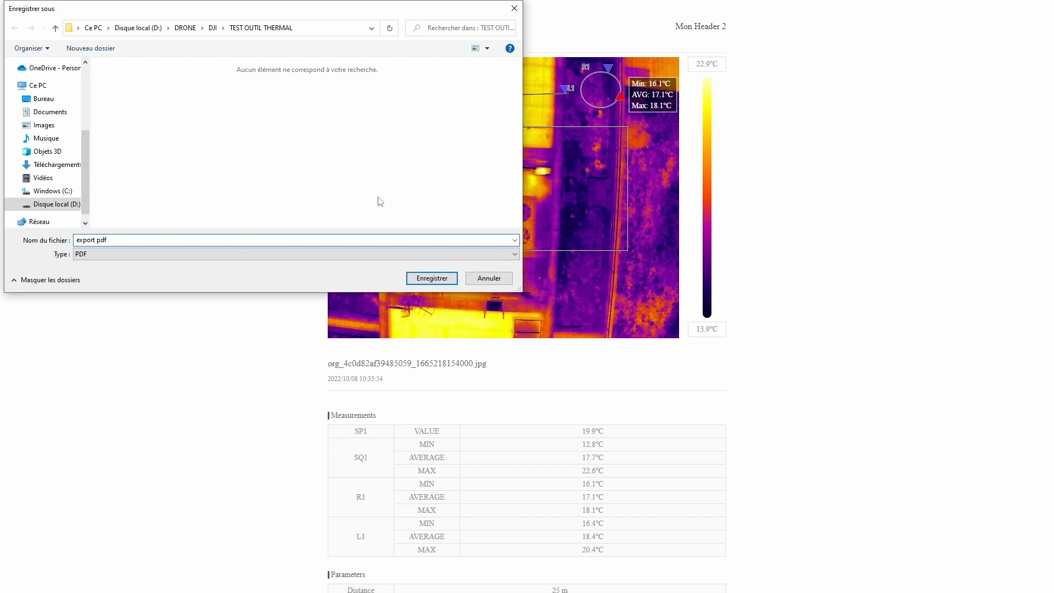
left_click(431, 279)
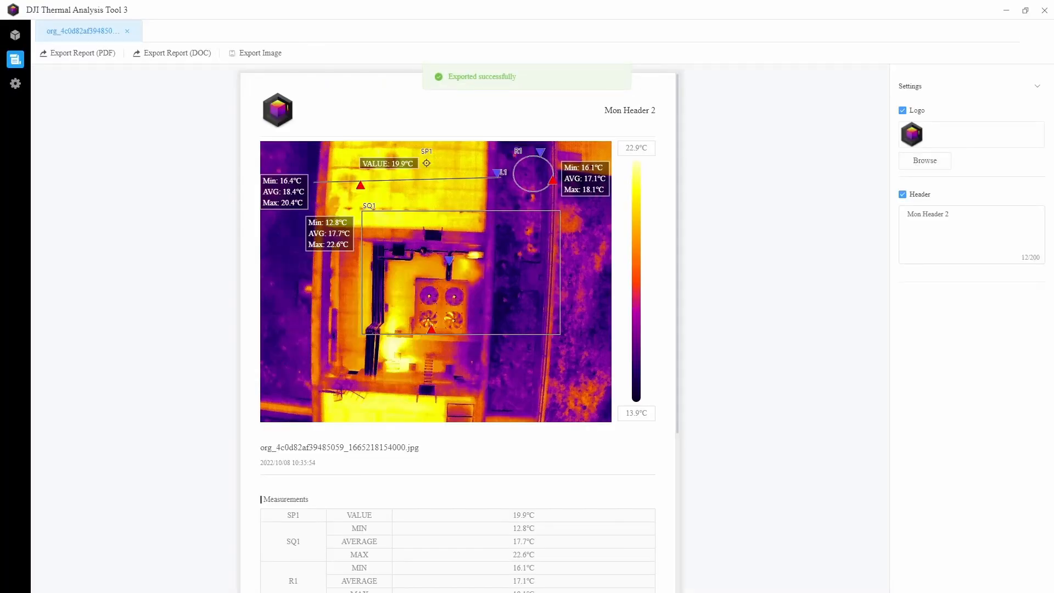
Open "export pdf" from the TEST OUTIL THERMAL folder, review the exported report, and return to DJI Thermal Analysis Tool 3
key("alt+Tab")
double_click(147, 72)
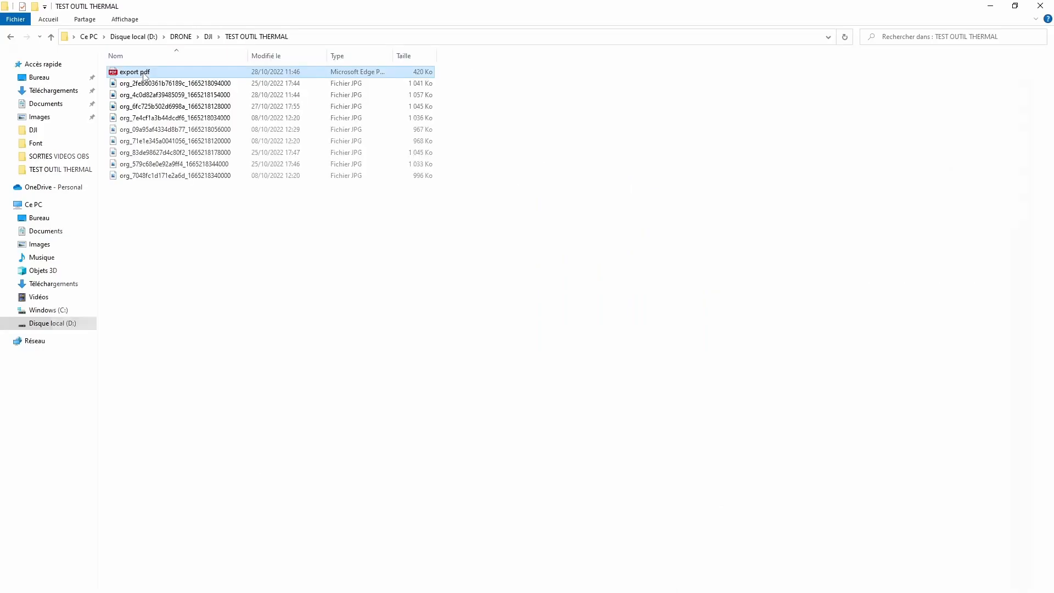
double_click(141, 72)
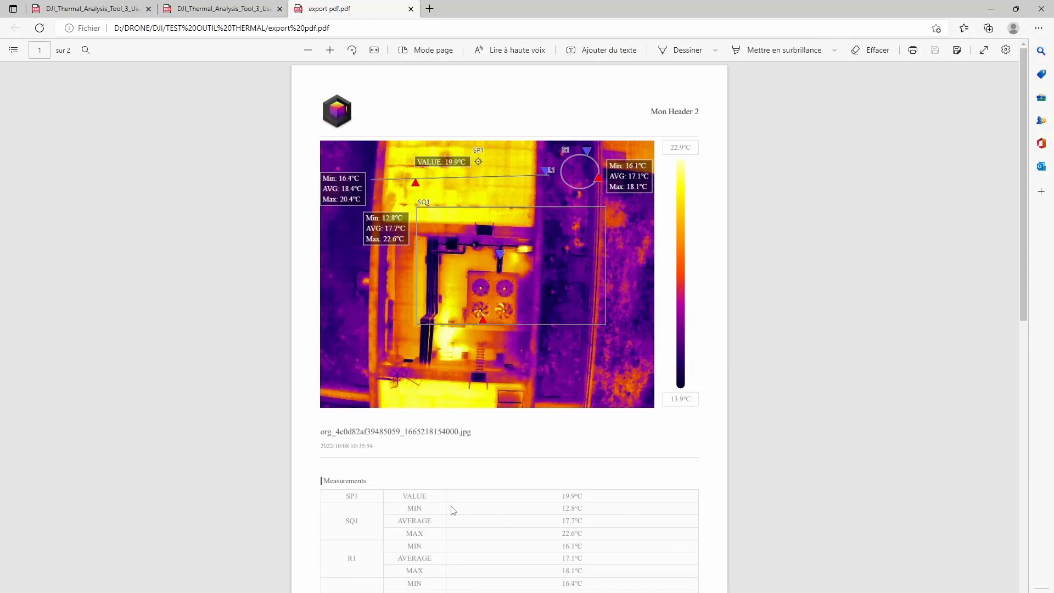
scroll(456, 510, "down", 5)
scroll(456, 509, "down", 2)
scroll(456, 508, "up", 7)
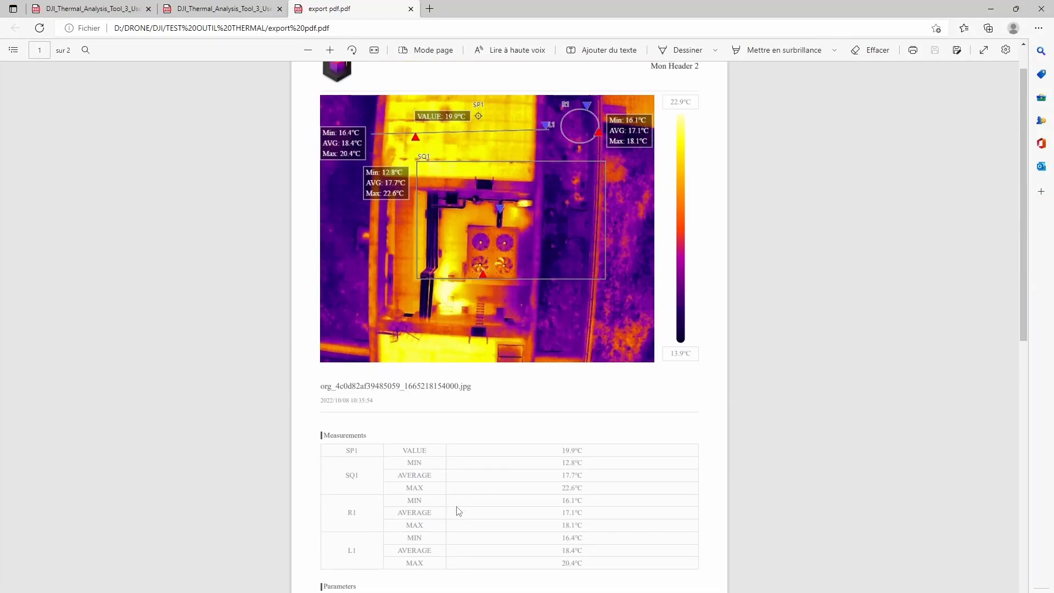
scroll(457, 510, "down", 6)
scroll(458, 506, "up", 7)
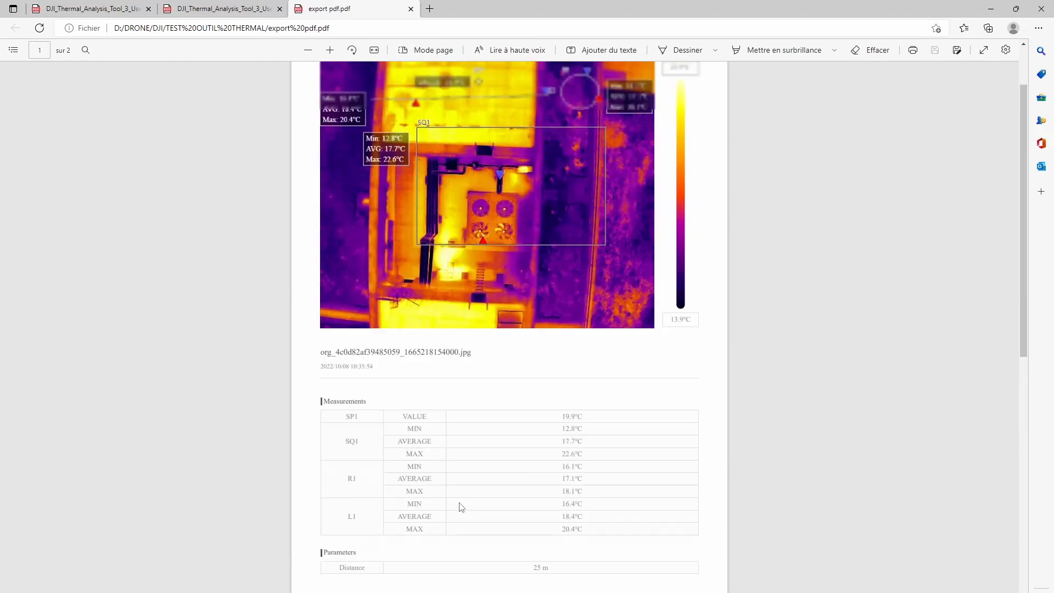
left_click(412, 9)
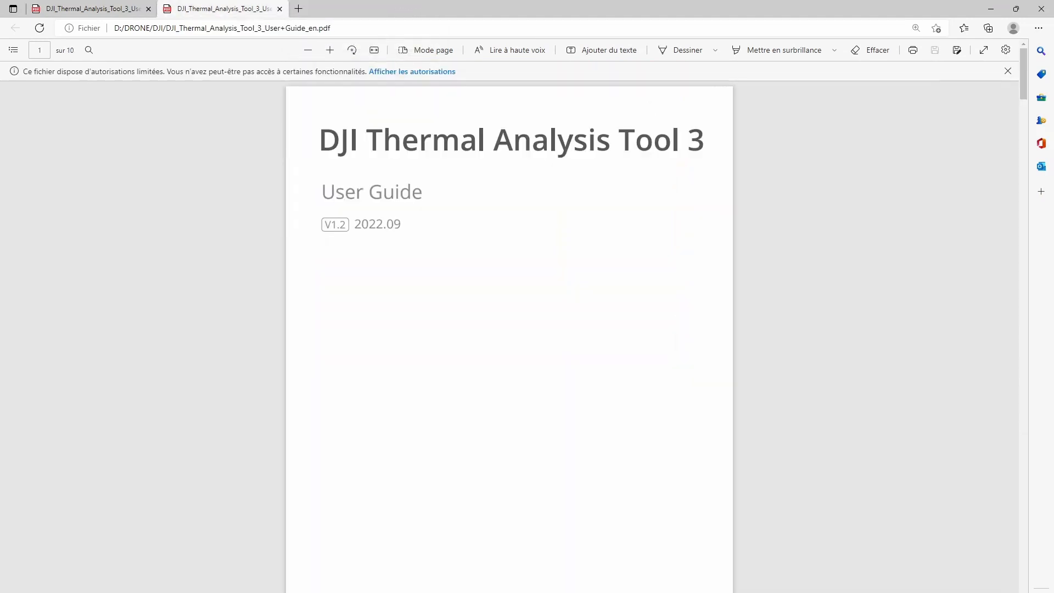
key("alt+Tab")
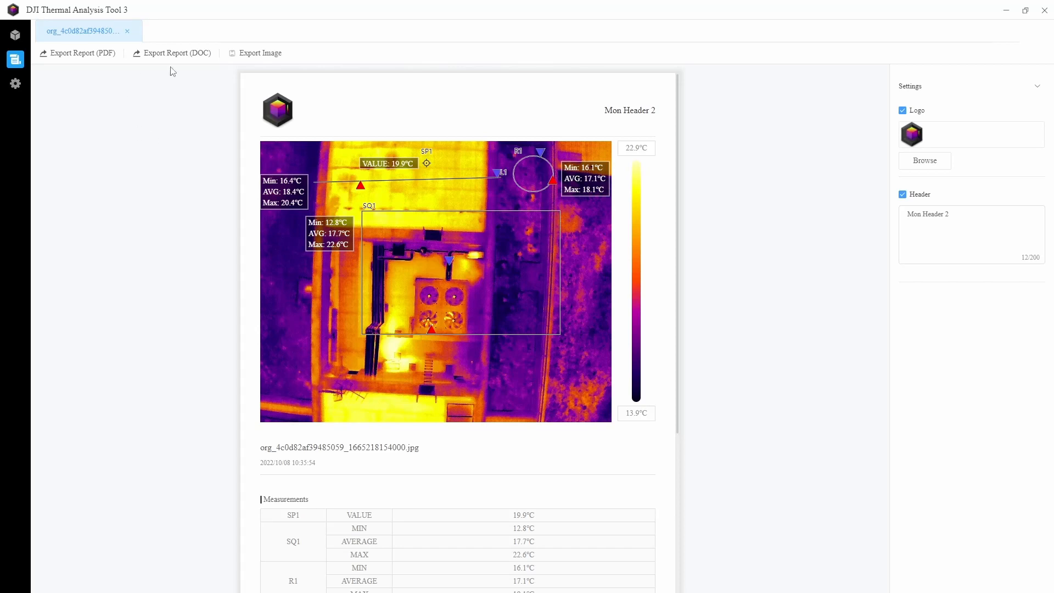
Export the report in DOC format as "export word" and locate the file in the TEST OUTIL THERMAL folder
left_click(176, 53)
type("exp")
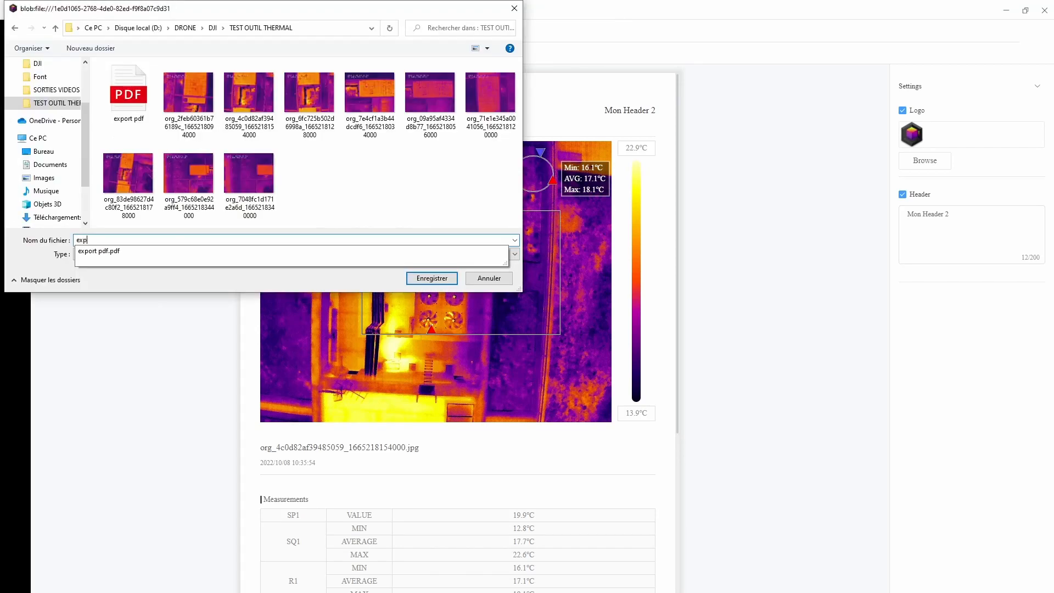
type("ort word")
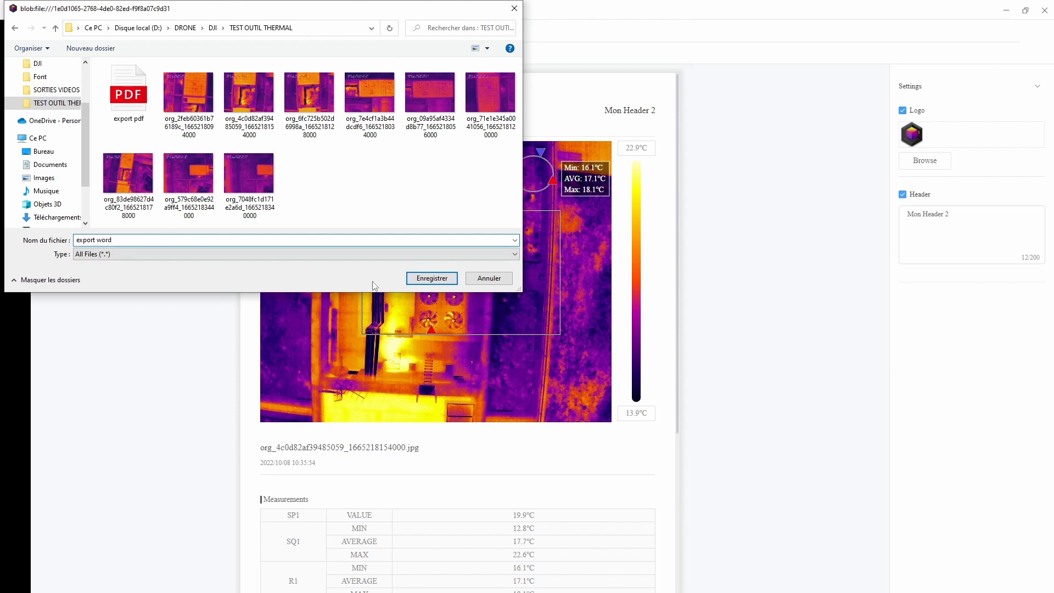
left_click(425, 278)
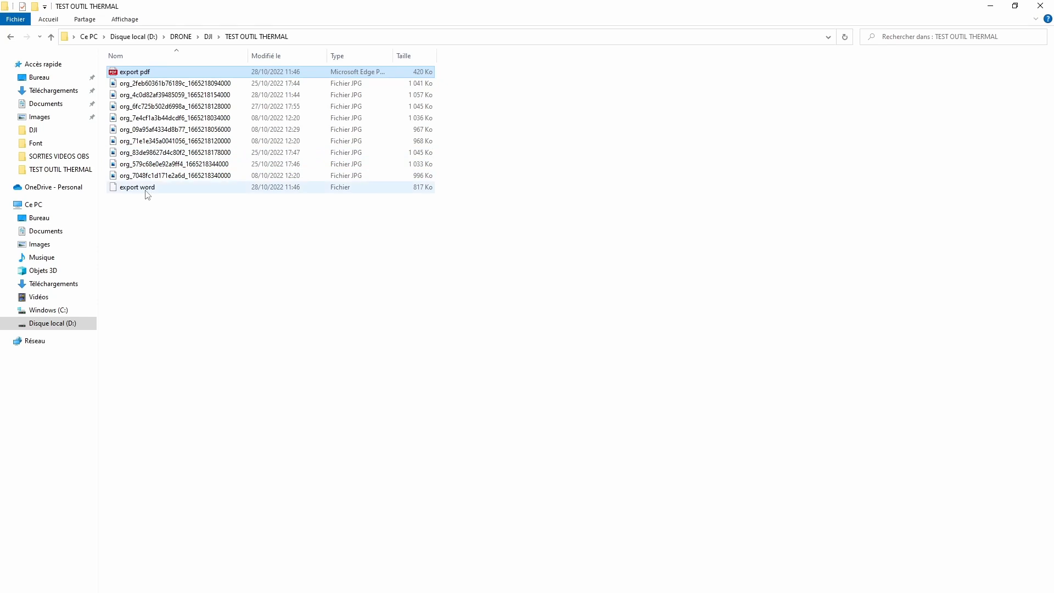
left_click(146, 191)
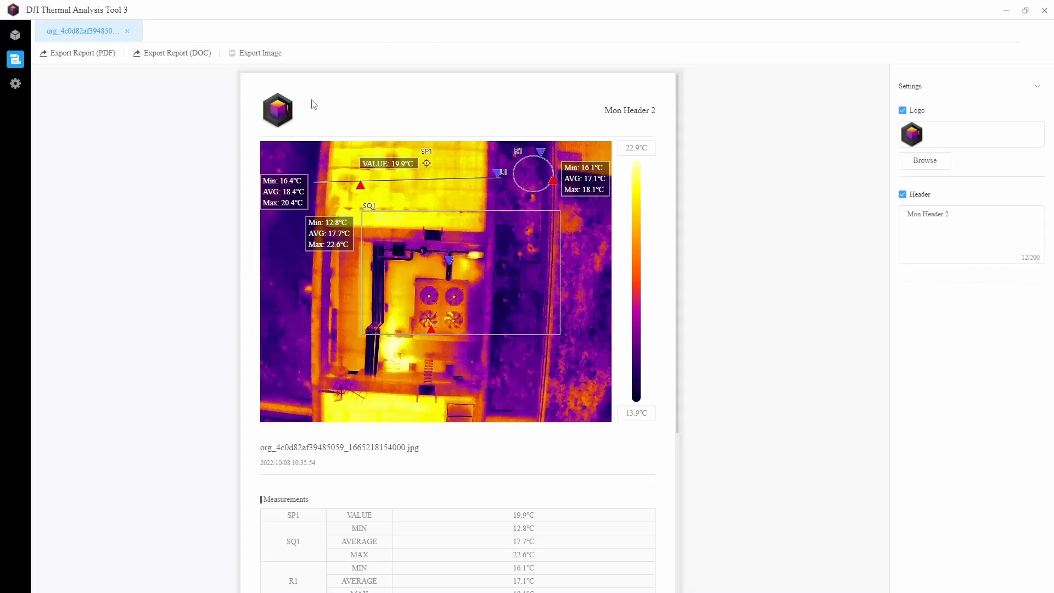
Export the report's annotated thermal image as "export image" in the TEST OUTIL THERMAL folder
left_click(262, 56)
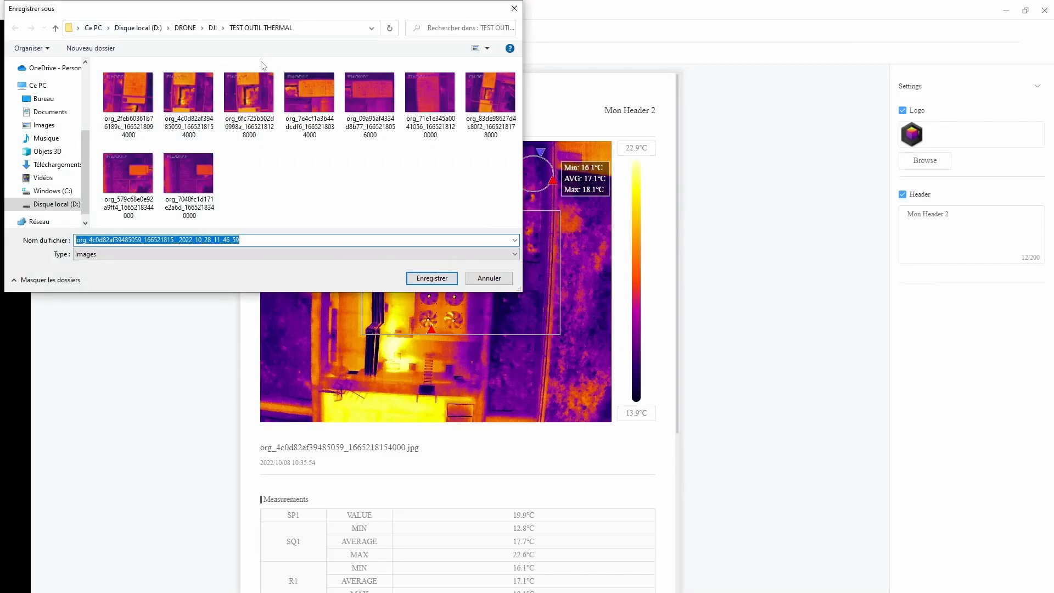
type("expo")
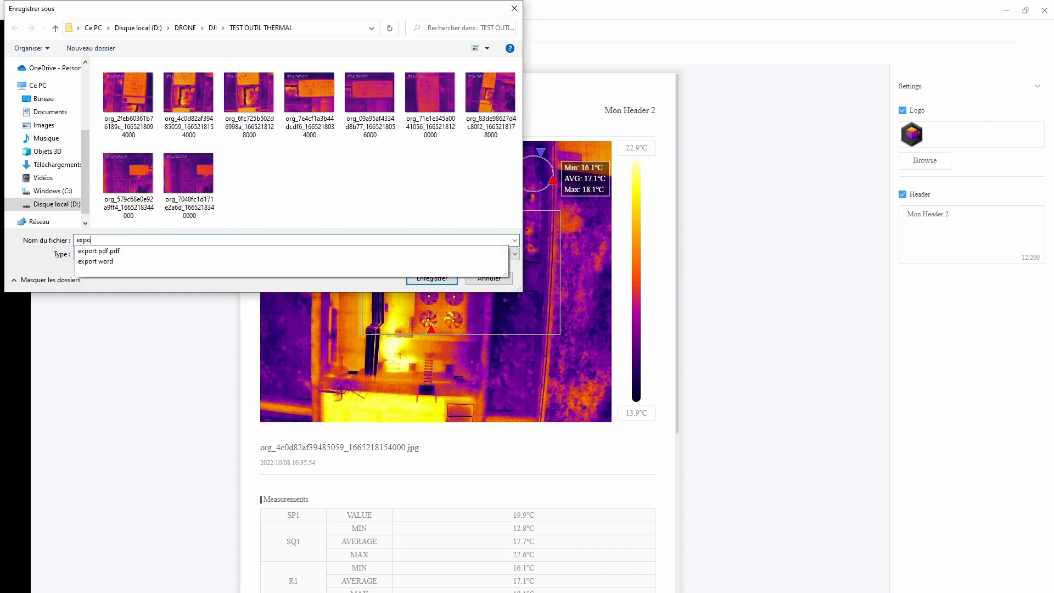
type("rt i")
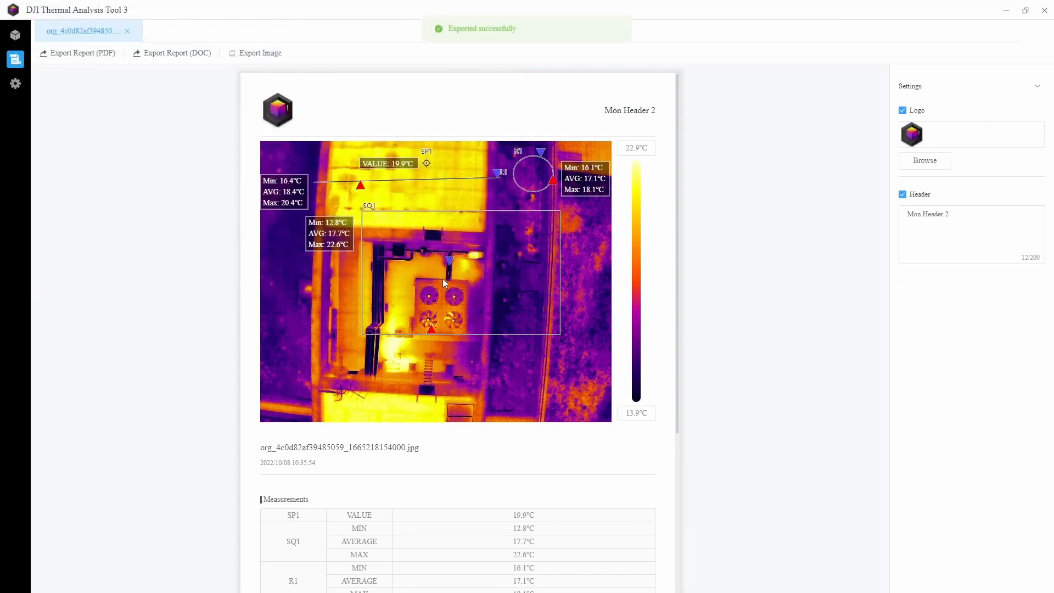
left_click(434, 278)
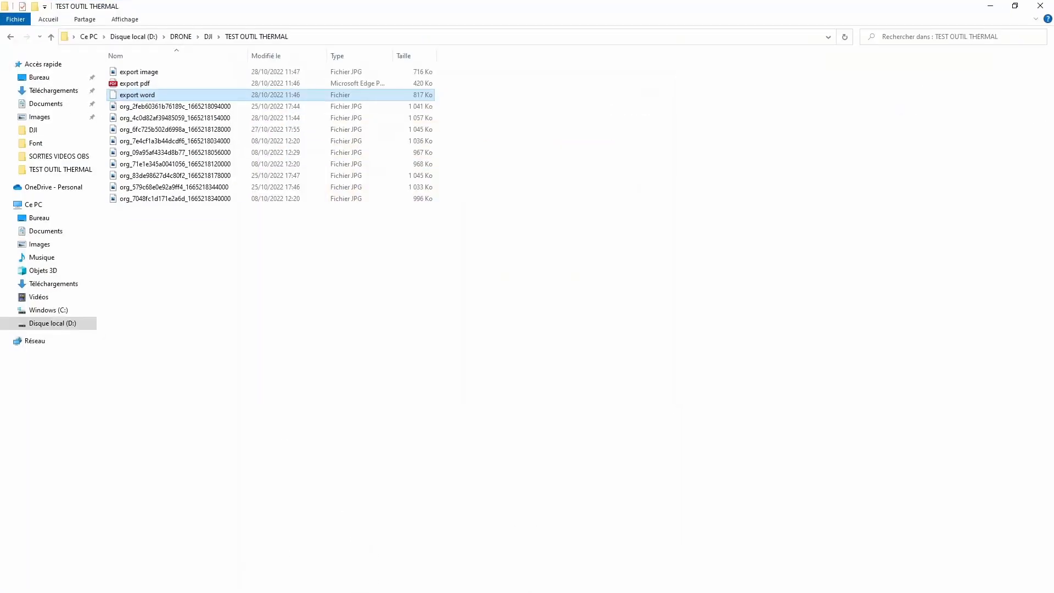
Open "export image" from the folder, examine its measurement labels up close, and return to DJI Thermal Analysis Tool 3
left_click(158, 75)
double_click(158, 75)
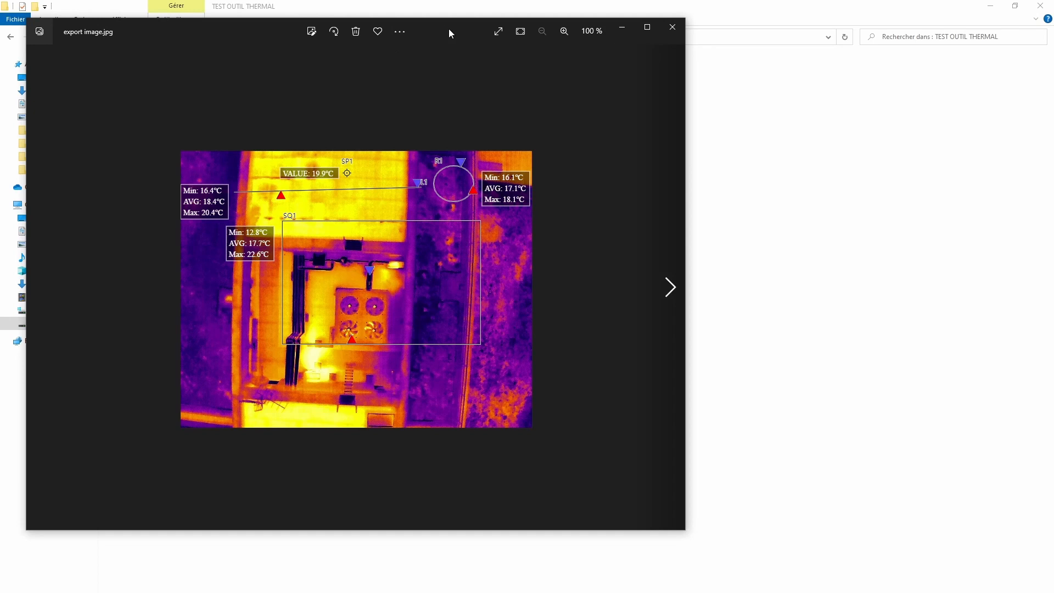
left_click_drag(446, 31, 606, 50)
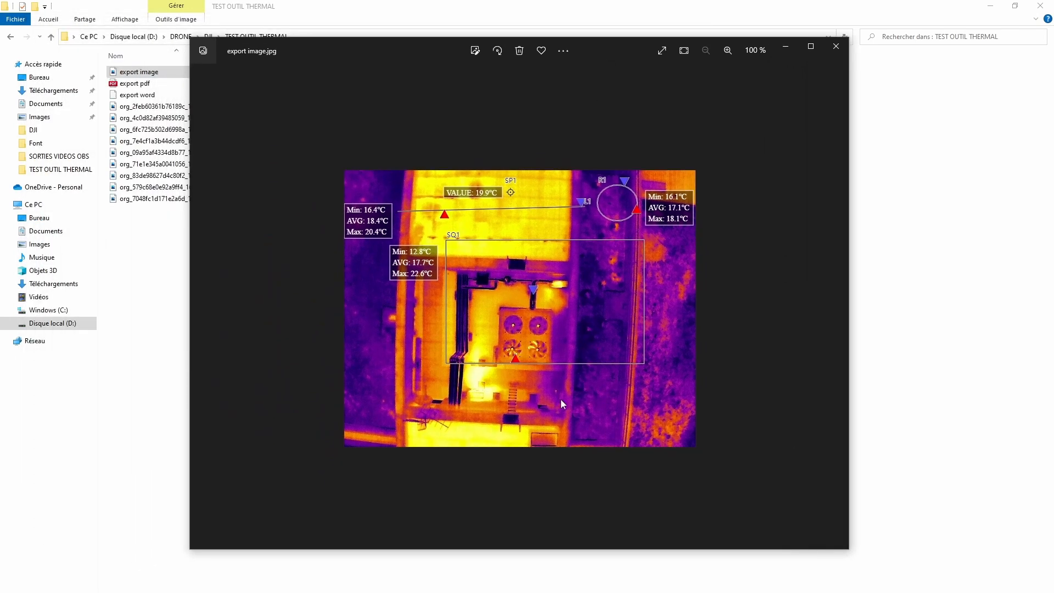
scroll(561, 404, "up", 3)
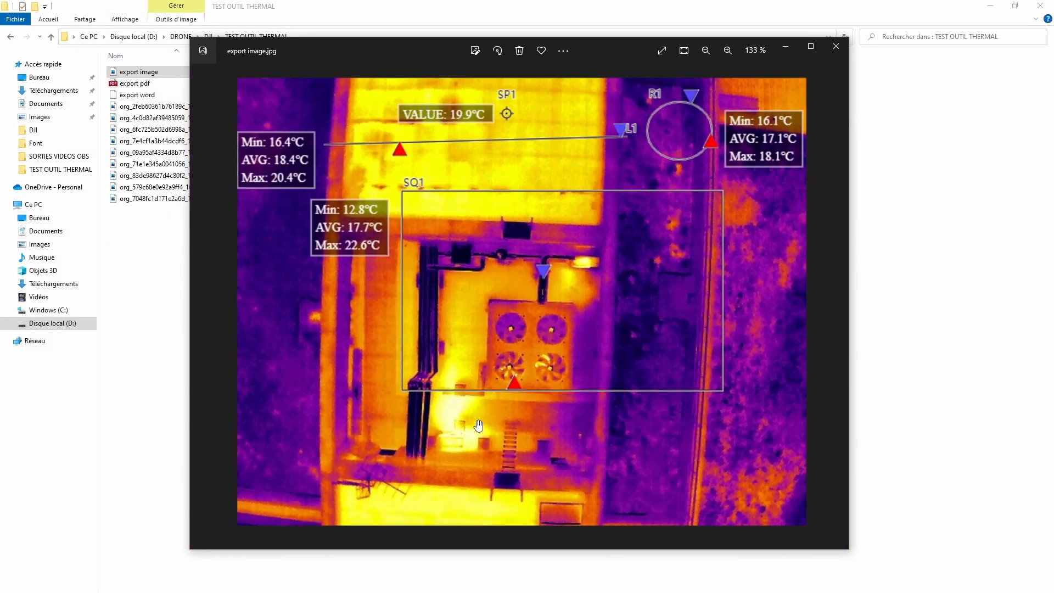
scroll(479, 426, "down", 2)
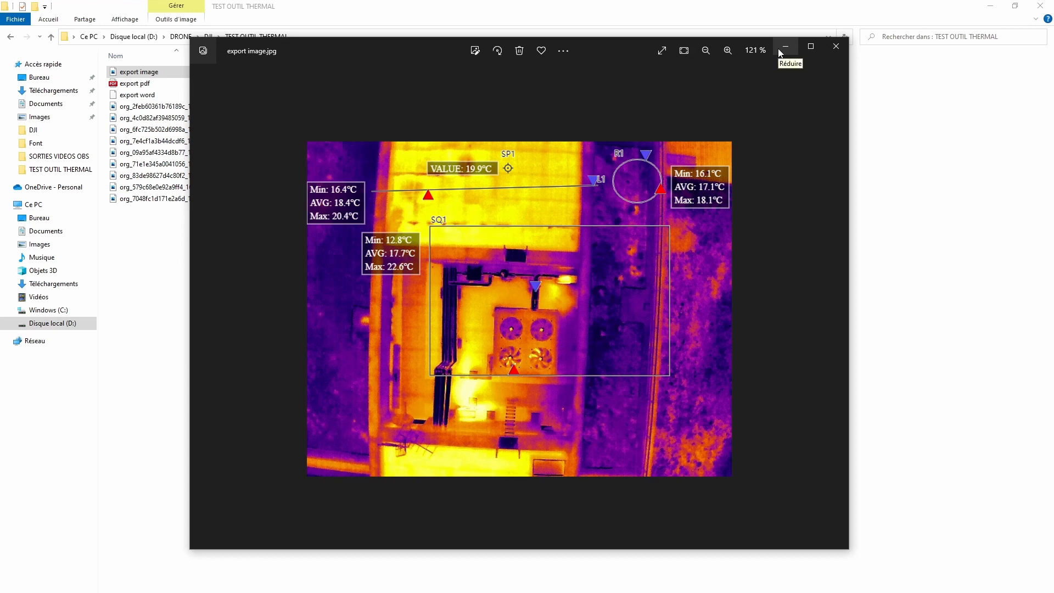
left_click(837, 48)
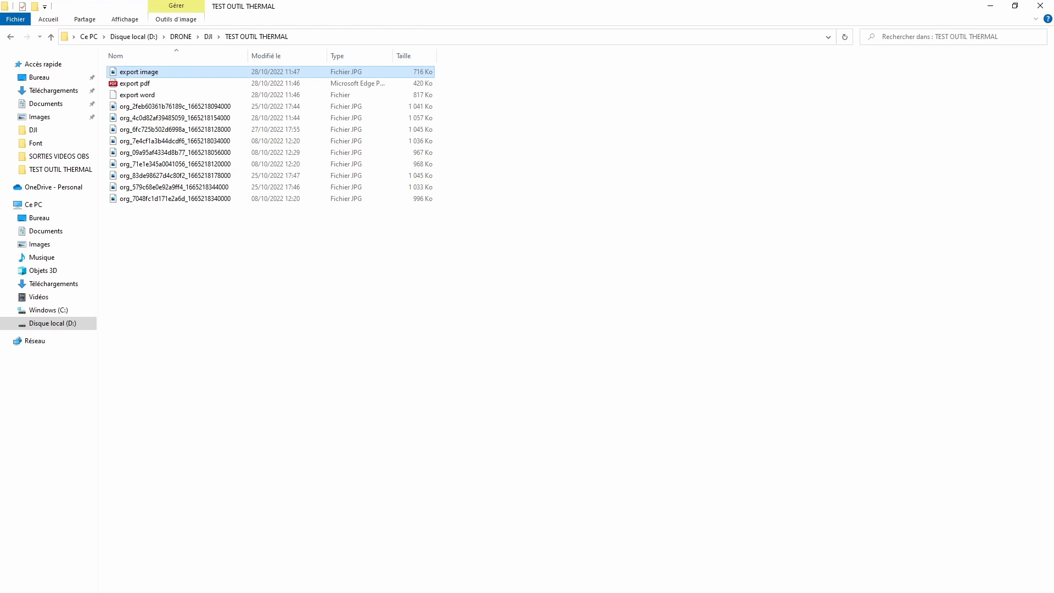
key("alt+Tab")
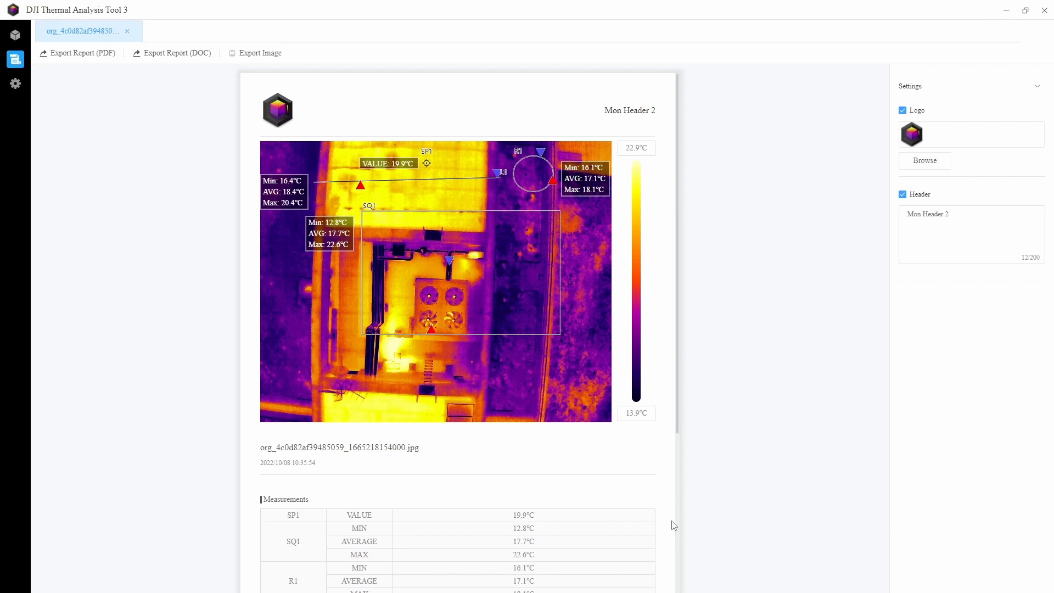
Apply the Iron Red palette to the library image org_71e1e345a0041056_1665218120000.jpg, save it and close the editor
left_click(15, 37)
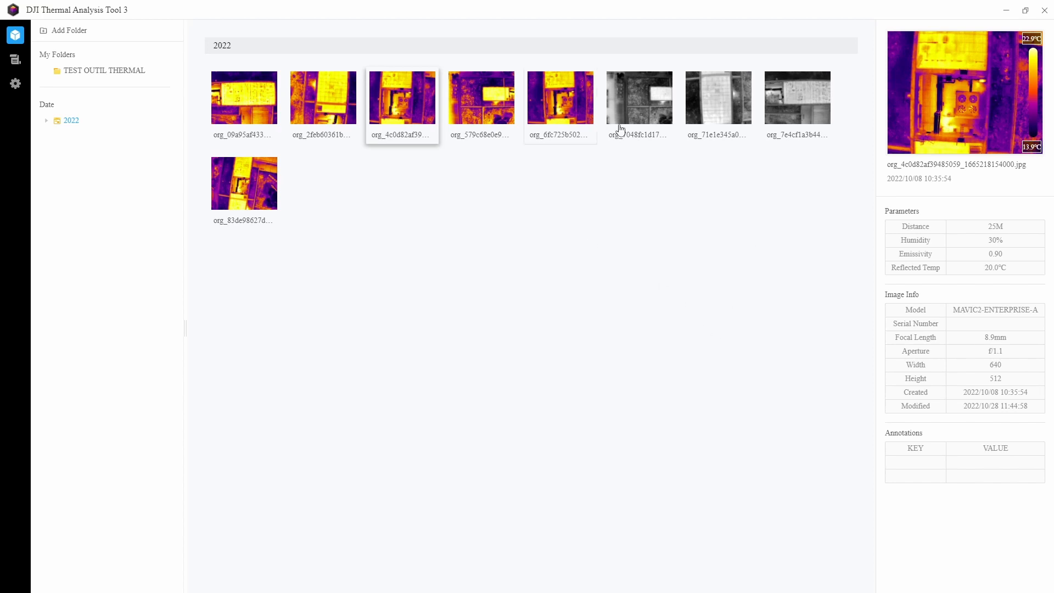
double_click(716, 105)
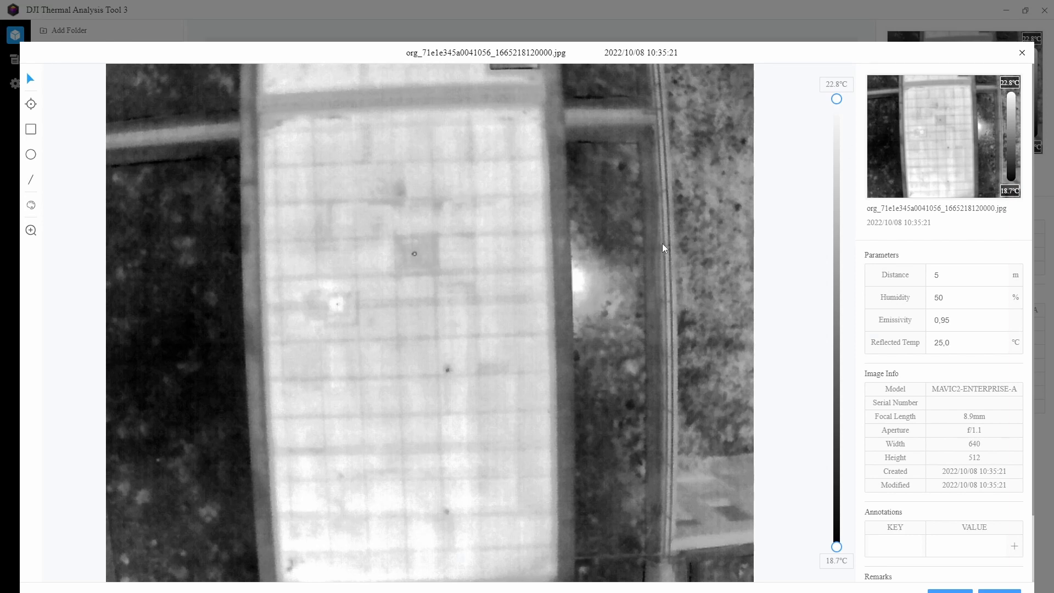
mouse_move(28, 210)
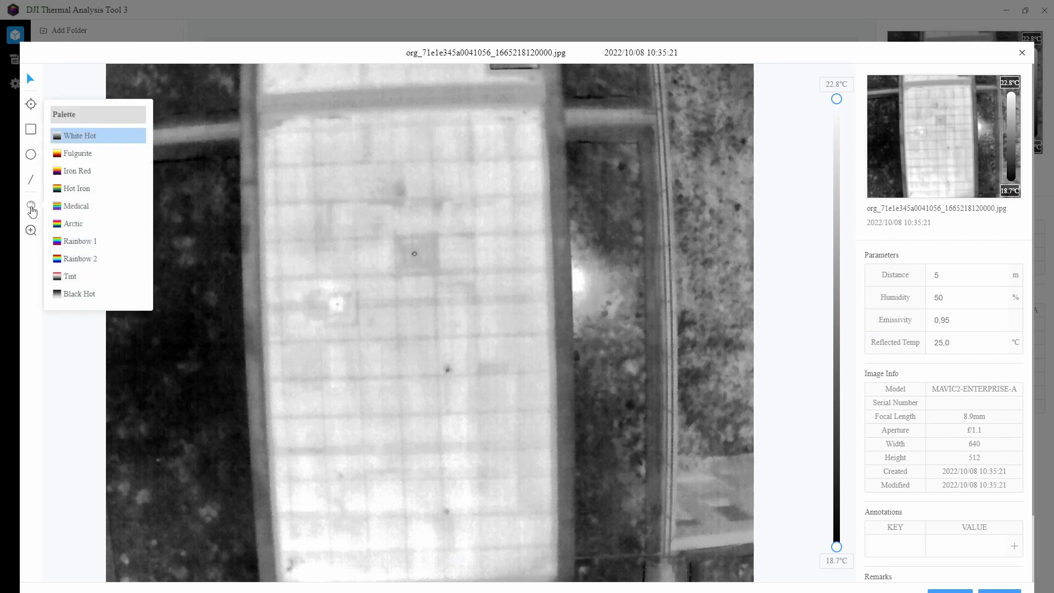
left_click(83, 172)
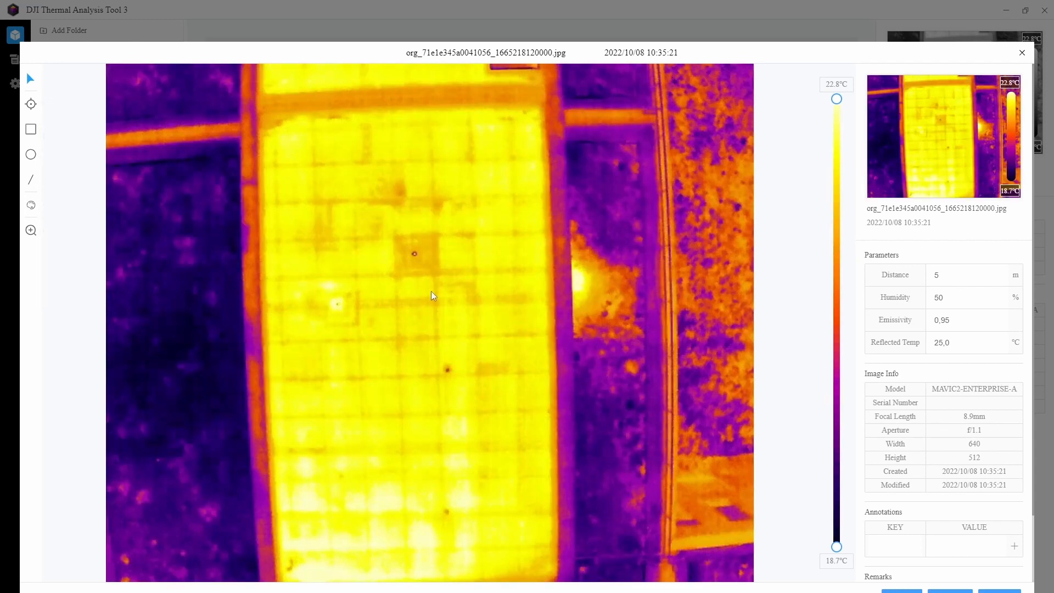
left_click(902, 591)
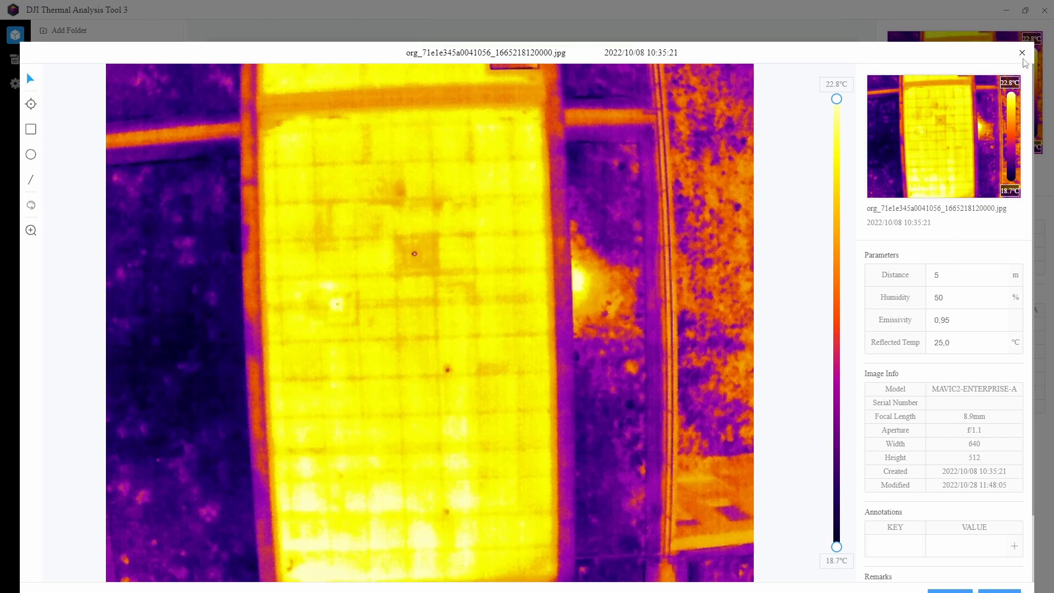
left_click(1022, 54)
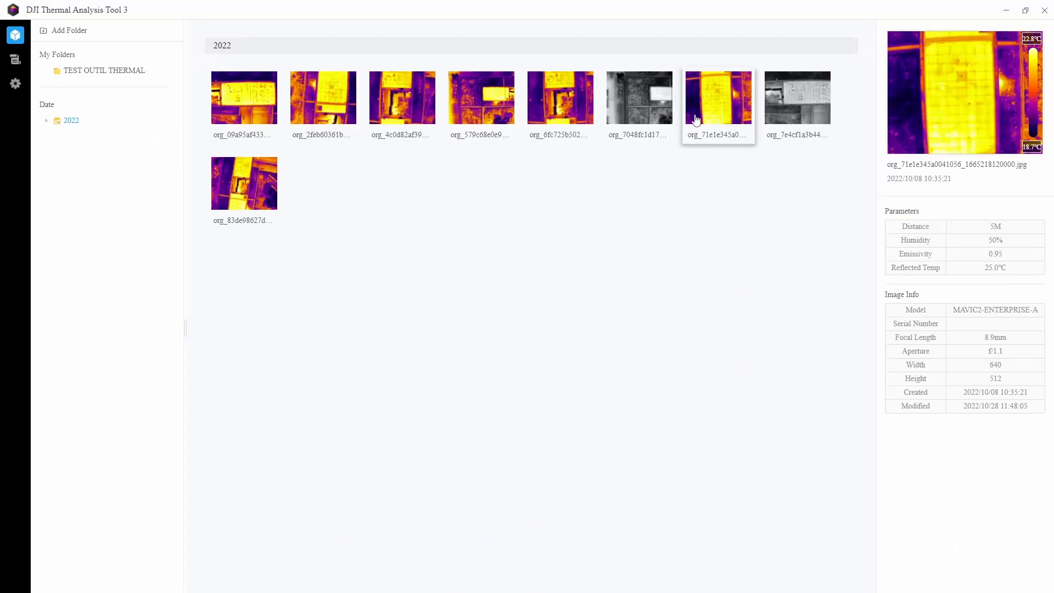